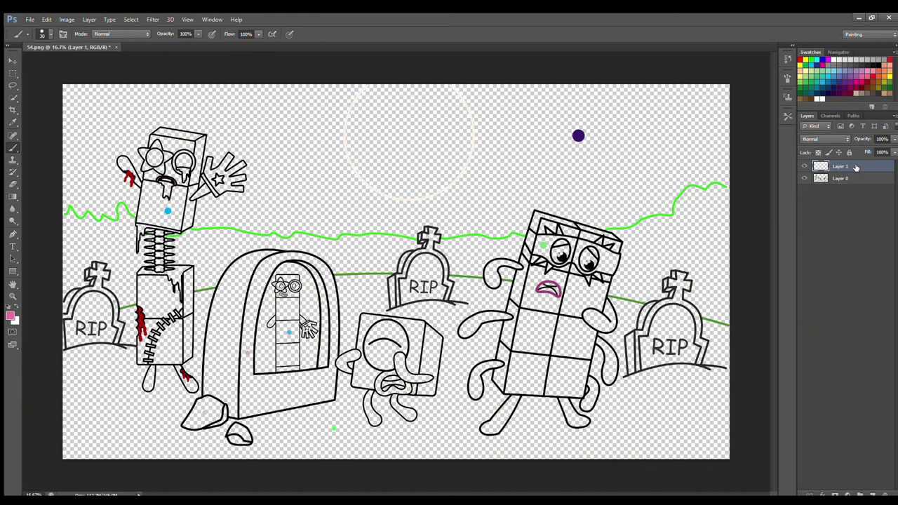
Paint the small character's arms with the glasses' navy and its glove's star with the turquoise sampled from the body dot.
scroll(159, 440, up, 3)
scroll(365, 162, up, 3)
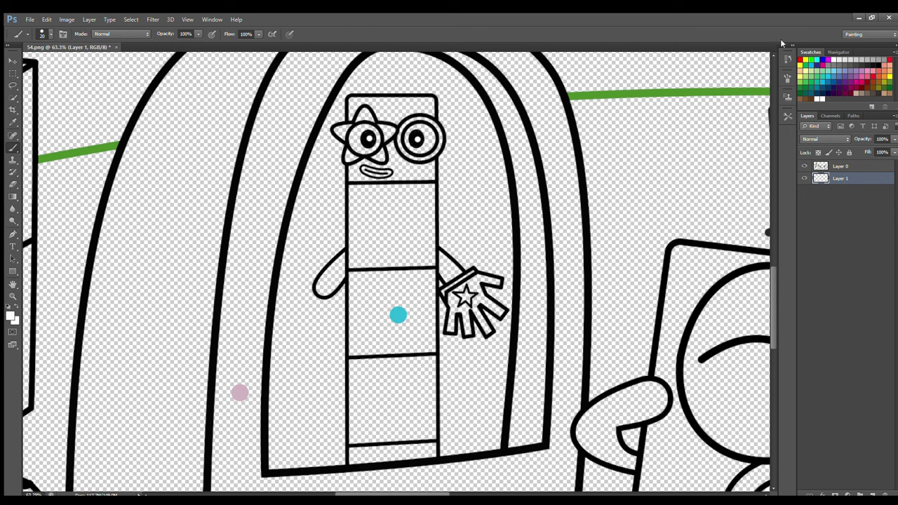
scroll(343, 125, up, 1)
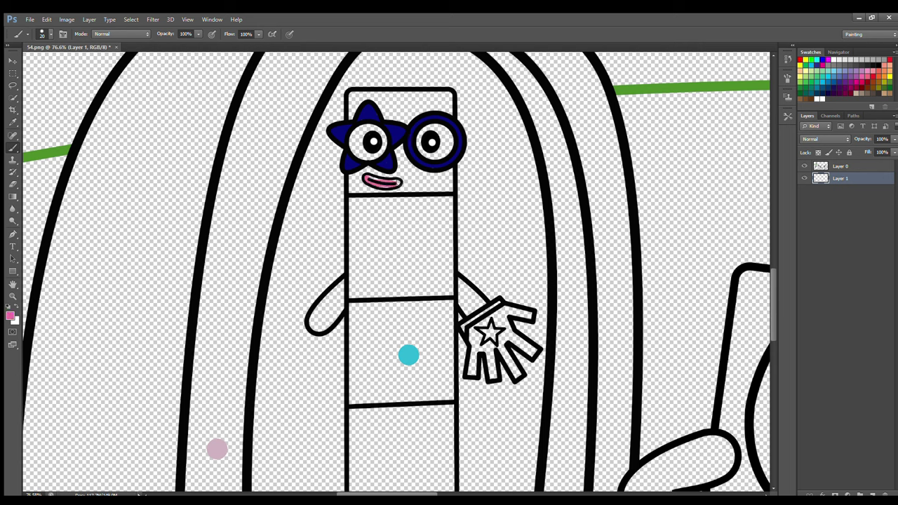
alt+click(341, 132)
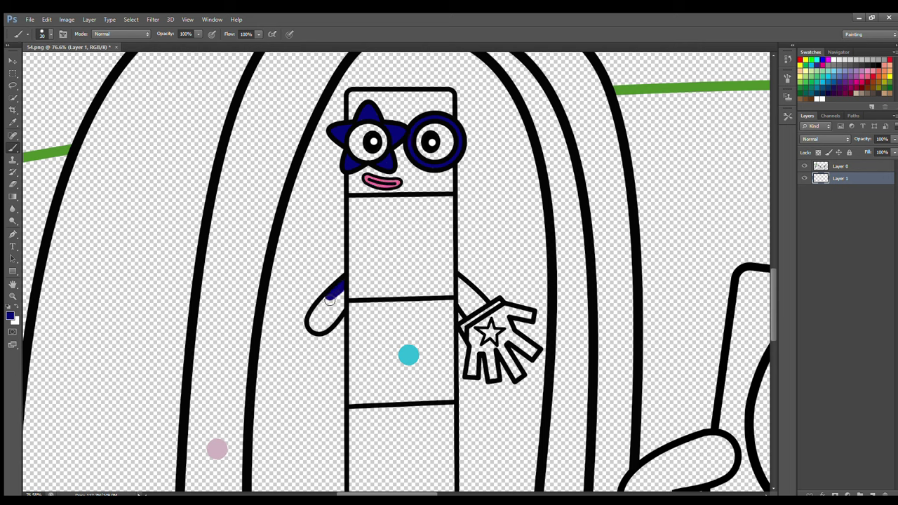
mouse_move(329, 299)
mouse_down()
mouse_move(314, 322)
mouse_move(331, 308)
mouse_up()
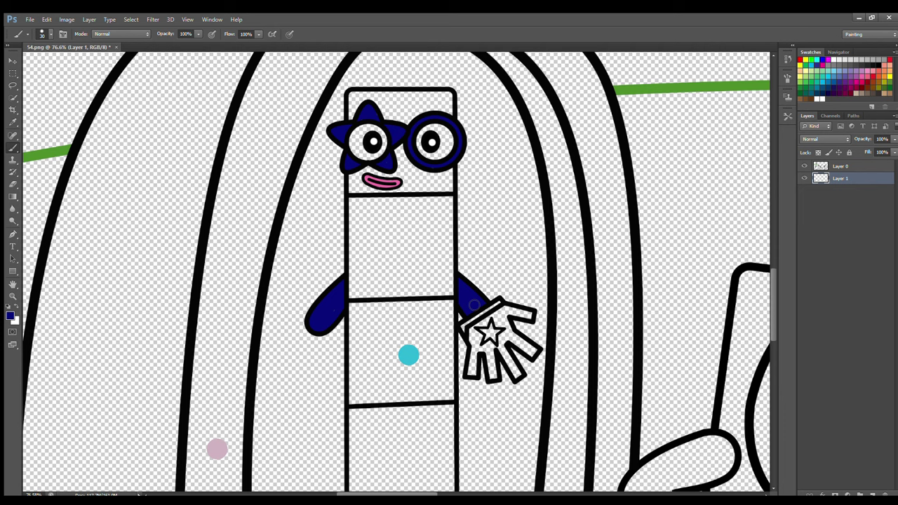
alt+click(408, 356)
key(e)
Add a new layer beneath Layer 1 and paint the small character's eyes white.
key(ctrl+shift+alt+n)
drag(844, 178, 846, 209)
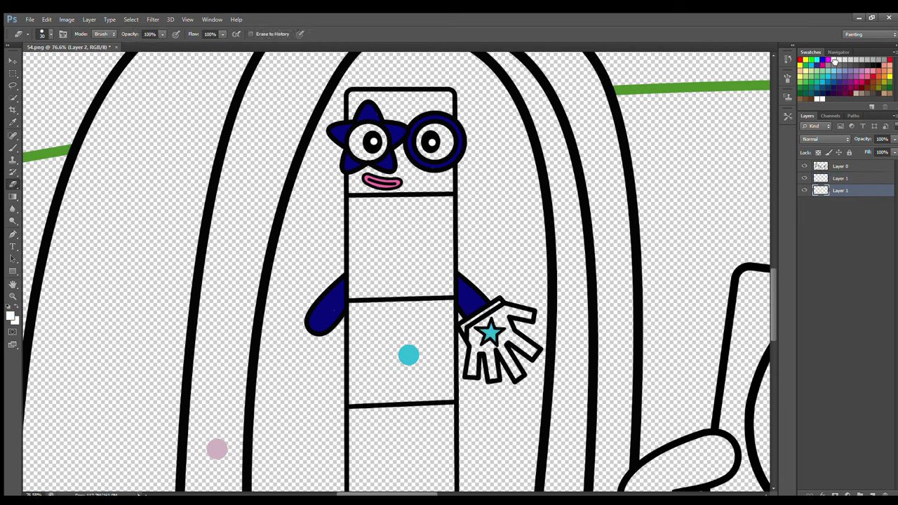
key(b)
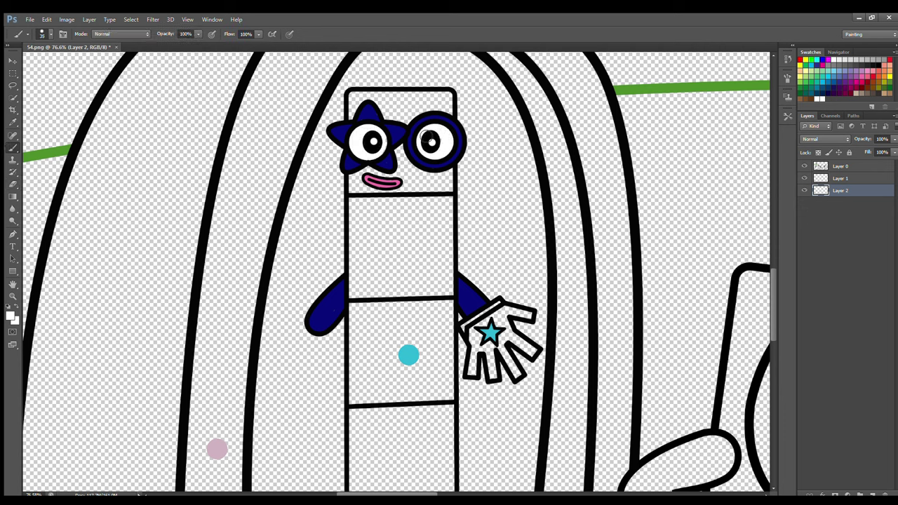
Paint the small character's star glove in a darker shade of the glasses' navy on Layer 2.
key(i)
click(349, 163)
click(10, 316)
click(440, 219)
key(Return)
key(b)
mouse_move(461, 330)
mouse_down()
mouse_move(494, 372)
mouse_move(495, 361)
mouse_move(510, 356)
mouse_move(510, 337)
mouse_move(532, 318)
mouse_move(497, 304)
mouse_move(471, 326)
mouse_move(490, 339)
mouse_up()
click(842, 179)
key(e)
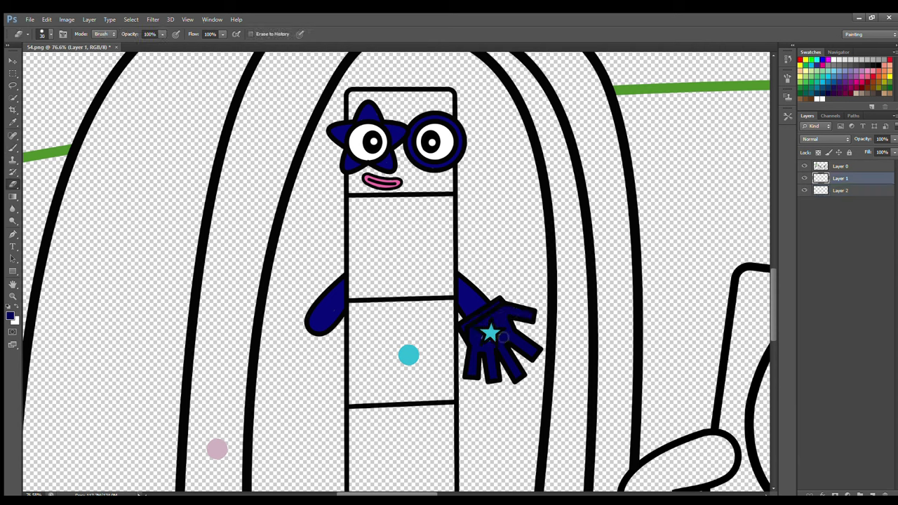
Fill the small character's head and body blocks on Layer 2 with the turquoise sampled from the body dot.
click(841, 190)
key(i)
click(408, 355)
key(b)
mouse_move(355, 115)
mouse_down()
mouse_move(362, 98)
mouse_move(425, 108)
mouse_move(381, 102)
mouse_up()
mouse_move(355, 181)
mouse_down()
mouse_move(413, 170)
mouse_move(462, 183)
mouse_up()
scroll(362, 140, down, 2)
mouse_move(362, 140)
mouse_down()
mouse_move(361, 451)
mouse_move(393, 472)
mouse_move(457, 465)
mouse_move(447, 127)
mouse_move(392, 137)
mouse_move(421, 174)
mouse_move(412, 227)
mouse_move(442, 309)
mouse_move(392, 323)
mouse_move(441, 395)
mouse_move(417, 461)
mouse_move(437, 424)
mouse_up()
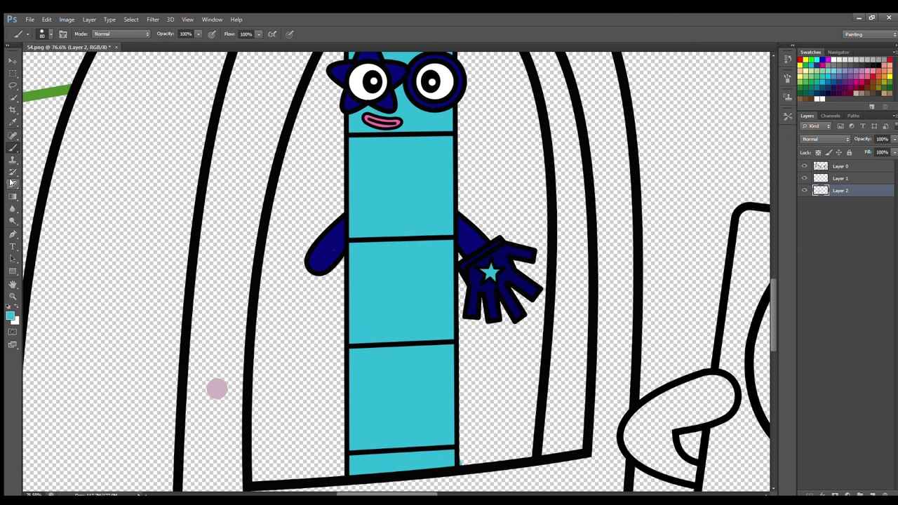
click(12, 183)
Fill the front frame of the gravestone around the small character with the sampled dusty pink on Layer 1.
scroll(490, 425, down, 6)
drag(772, 292, 772, 312)
click(839, 181)
click(12, 148)
alt+click(337, 318)
mouse_move(319, 484)
mouse_down()
mouse_move(507, 449)
mouse_move(561, 415)
mouse_move(573, 204)
mouse_move(562, 138)
mouse_move(505, 79)
mouse_move(433, 70)
mouse_move(375, 101)
mouse_move(349, 178)
mouse_move(326, 456)
mouse_move(340, 467)
mouse_move(377, 388)
mouse_move(509, 375)
mouse_move(558, 342)
mouse_move(562, 229)
mouse_move(544, 117)
mouse_move(514, 95)
mouse_move(450, 74)
mouse_move(399, 116)
mouse_move(366, 197)
mouse_move(348, 281)
mouse_move(351, 388)
mouse_move(429, 103)
mouse_move(370, 152)
mouse_move(384, 252)
mouse_move(342, 391)
mouse_move(556, 382)
mouse_move(340, 405)
mouse_move(421, 422)
mouse_move(539, 419)
mouse_move(343, 465)
mouse_move(390, 443)
mouse_up()
Paint the inner edge of the gravestone's arched niche a darker mauve on Layer 2.
click(840, 190)
click(13, 123)
click(340, 222)
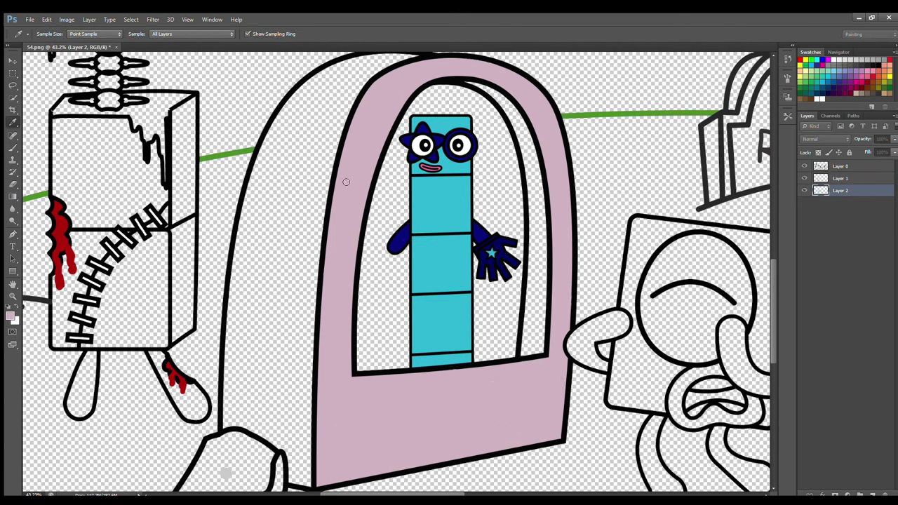
key(b)
mouse_move(466, 79)
mouse_down()
mouse_move(523, 124)
mouse_move(542, 220)
mouse_move(537, 315)
mouse_move(558, 214)
mouse_up()
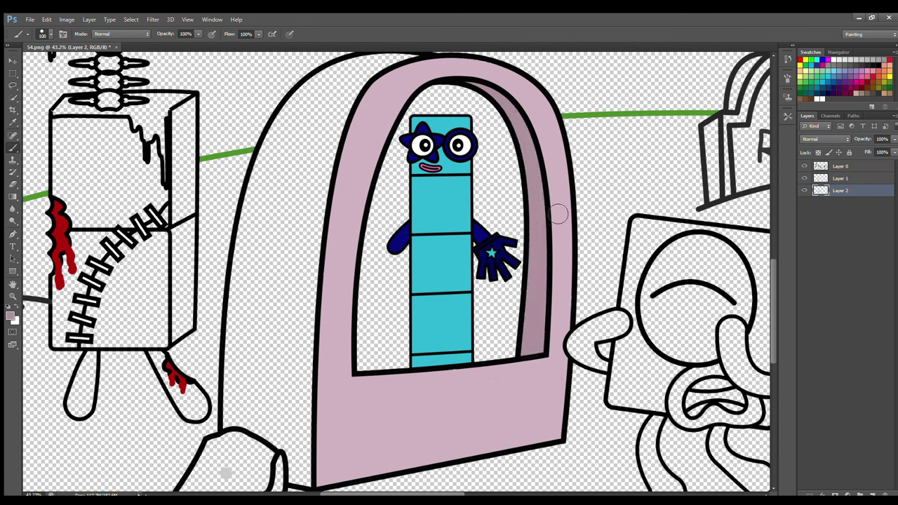
Add a new bottom layer and fill the niche background behind the small character with light pink.
key(ctrl+shift+alt+n)
key(i)
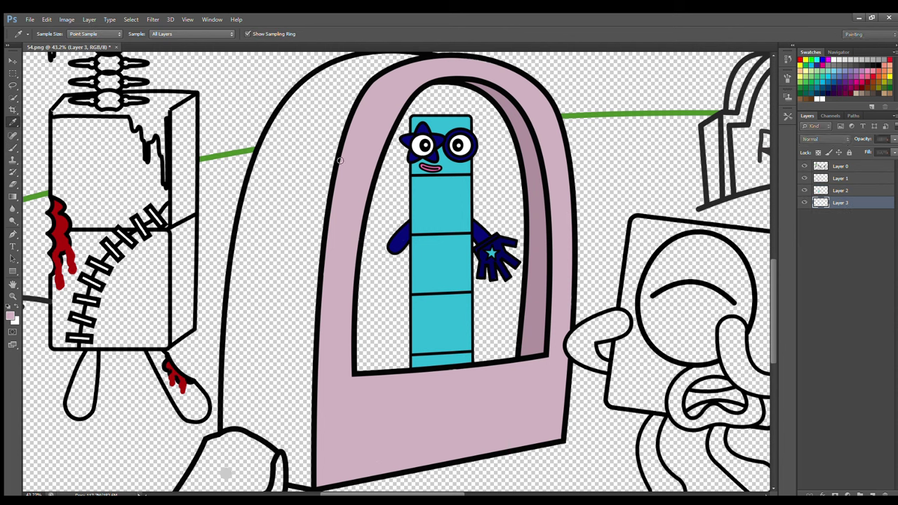
key(b)
mouse_move(381, 190)
mouse_down()
mouse_move(432, 109)
mouse_move(393, 176)
mouse_move(439, 125)
mouse_move(496, 171)
mouse_move(398, 260)
mouse_move(522, 267)
mouse_move(395, 312)
mouse_move(425, 377)
mouse_up()
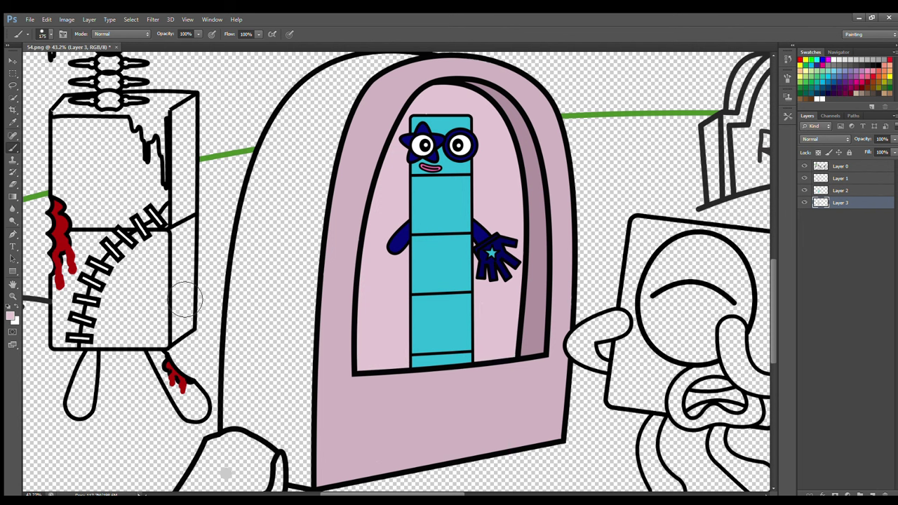
Fill the large gravestone's outer side on Layer 3 with a slightly darker shade of its front pink.
alt+click(344, 168)
mouse_move(420, 80)
mouse_down()
mouse_move(327, 87)
mouse_move(277, 213)
mouse_move(255, 380)
mouse_move(241, 397)
mouse_move(259, 430)
mouse_move(313, 471)
mouse_move(309, 183)
mouse_up()
key(bracketleft)
key(bracketleft)
key(bracketleft)
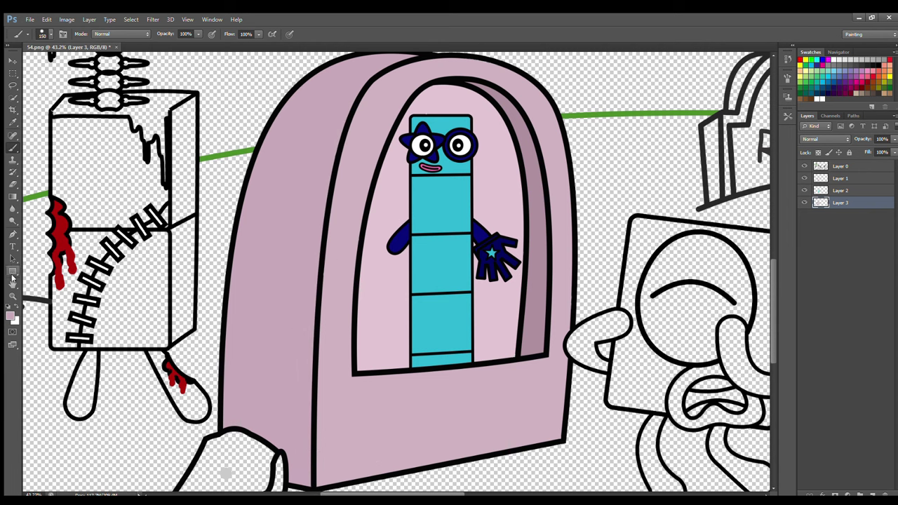
Shade the large gravestone's outer side along its curved back edge with darker mauve strokes.
key(i)
key(b)
mouse_move(418, 61)
mouse_down()
mouse_move(357, 64)
mouse_move(256, 186)
mouse_move(235, 402)
mouse_move(250, 303)
mouse_move(329, 86)
mouse_move(242, 294)
mouse_up()
key(i)
click(298, 202)
key(b)
mouse_move(353, 80)
mouse_down()
mouse_move(253, 322)
mouse_move(259, 426)
mouse_up()
Fill the main faces of the two rocks on Layer 1 with the sampled light grey.
drag(772, 282, 772, 305)
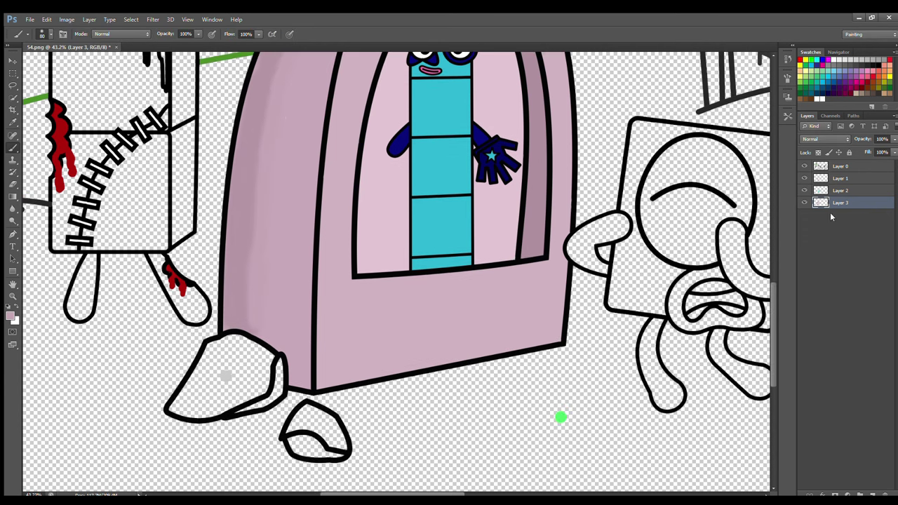
click(842, 180)
key(i)
click(226, 375)
key(s)
key(b)
drag(212, 344, 195, 388)
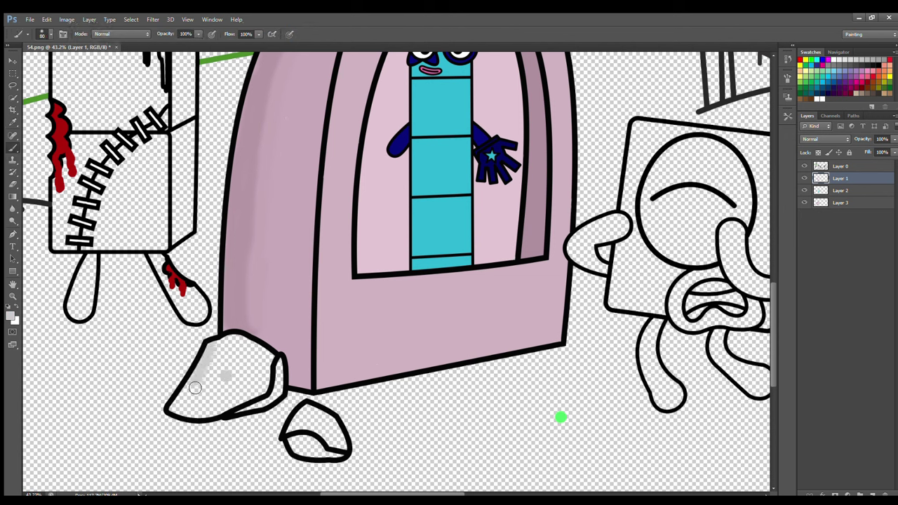
mouse_move(209, 352)
mouse_down()
mouse_move(189, 405)
mouse_move(232, 407)
mouse_move(270, 369)
mouse_move(229, 349)
mouse_move(230, 395)
mouse_up()
key(p)
key(b)
mouse_move(303, 430)
mouse_down()
mouse_move(328, 440)
mouse_move(338, 429)
mouse_up()
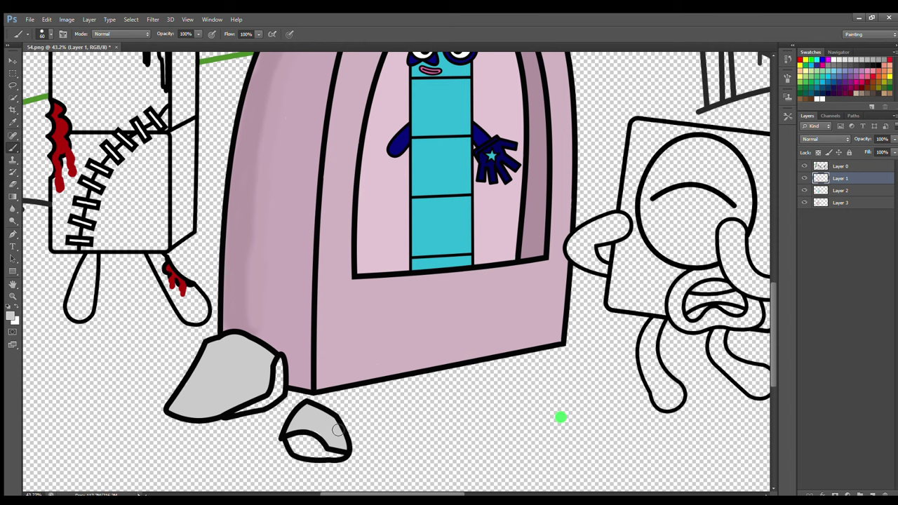
Paint the narrow side of the larger rock a darker grey with a smaller brush.
click(10, 316)
click(532, 154)
key(bracketleft)
key(bracketleft)
drag(237, 415, 280, 394)
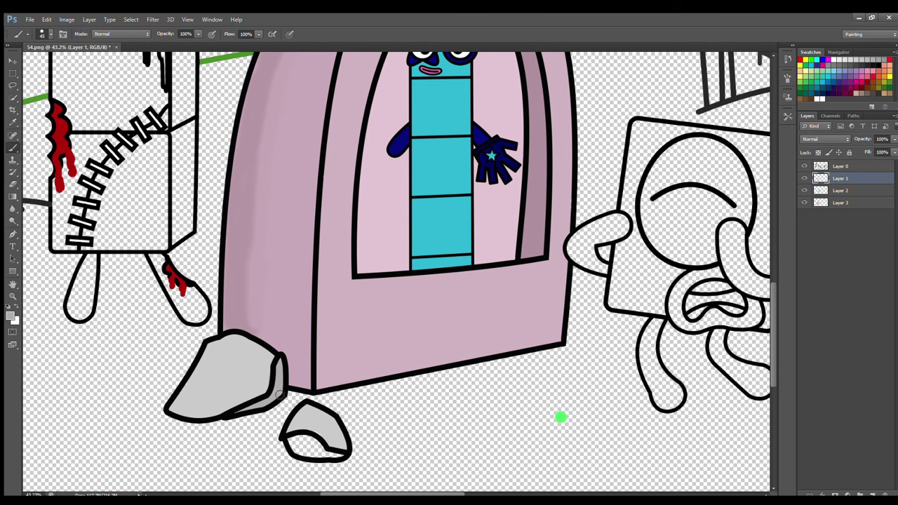
Paint the crying cube character's eye, lips, arms and legs dark red on Layer 1.
drag(772, 354, 773, 341)
drag(450, 494, 512, 494)
click(803, 60)
click(10, 316)
click(439, 199)
click(528, 142)
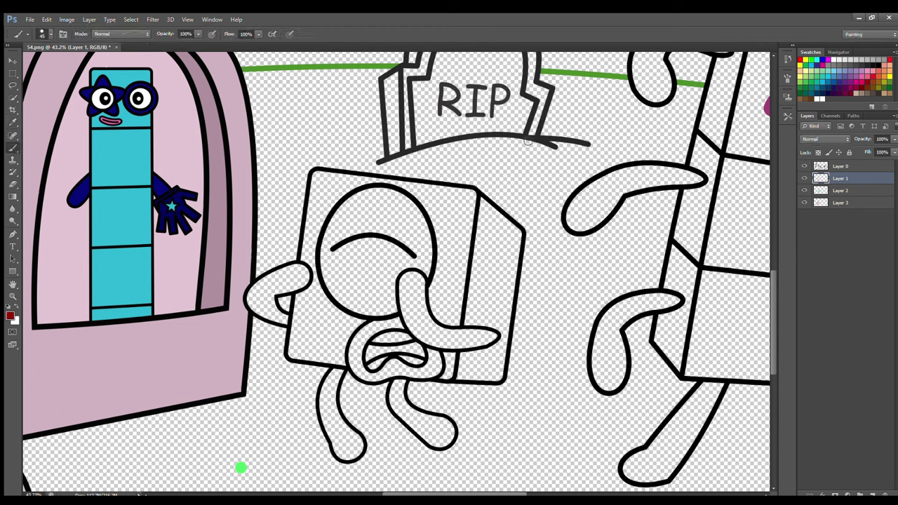
mouse_move(348, 213)
mouse_down()
mouse_move(340, 292)
mouse_move(391, 310)
mouse_move(430, 271)
mouse_move(407, 205)
mouse_move(367, 205)
mouse_move(361, 231)
mouse_move(415, 233)
mouse_move(369, 301)
mouse_move(419, 301)
mouse_move(416, 327)
mouse_move(487, 341)
mouse_move(418, 300)
mouse_up()
mouse_move(433, 357)
mouse_down()
mouse_move(379, 373)
mouse_move(360, 366)
mouse_move(388, 326)
mouse_up()
mouse_move(443, 372)
mouse_down()
mouse_move(403, 414)
mouse_move(442, 442)
mouse_move(421, 429)
mouse_move(434, 438)
mouse_up()
mouse_move(338, 373)
mouse_down()
mouse_move(332, 429)
mouse_move(362, 452)
mouse_move(335, 419)
mouse_up()
mouse_move(280, 314)
mouse_down()
mouse_move(289, 274)
mouse_move(254, 300)
mouse_move(285, 320)
mouse_up()
key(e)
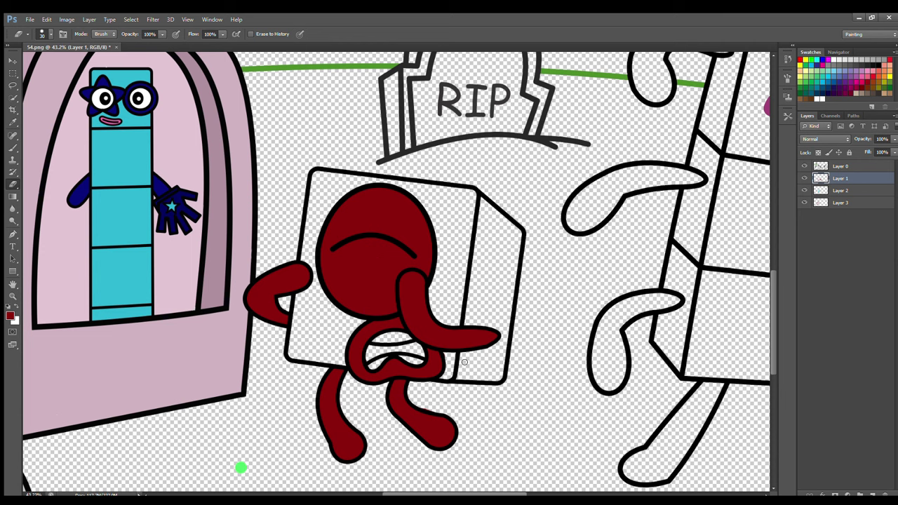
Paint the crying cube character's teeth white on Layer 2.
click(839, 191)
key(b)
drag(384, 339, 403, 340)
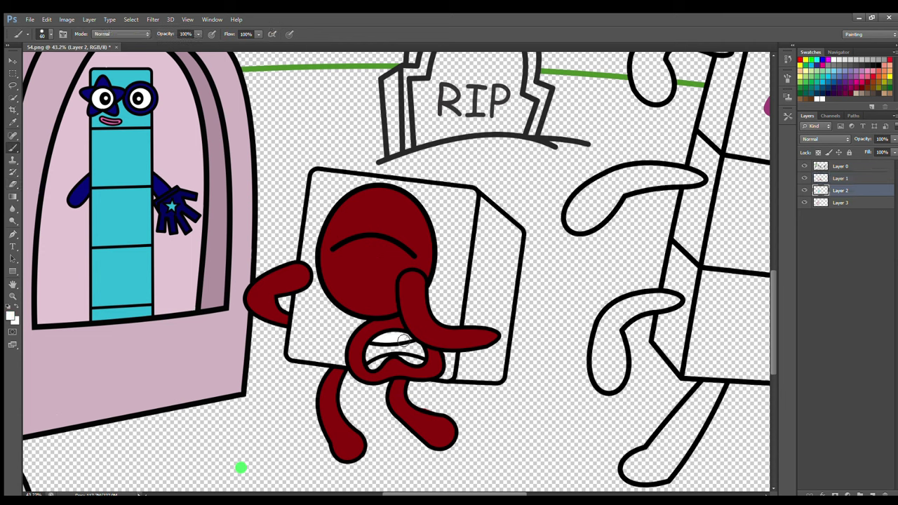
Fill the cube character's front face on Layer 2 with a brighter red, using a larger brush.
click(13, 123)
click(346, 220)
click(10, 315)
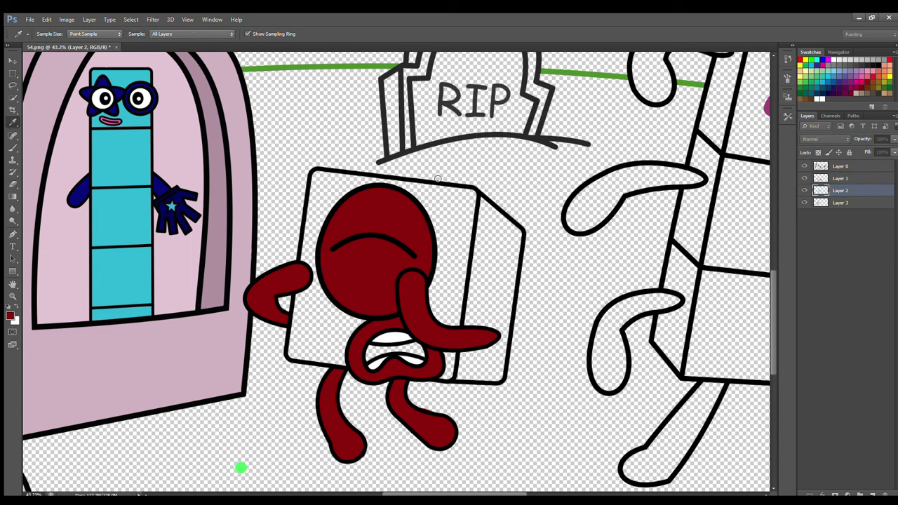
click(438, 175)
key(Return)
key(b)
key(])
key(])
key(])
mouse_move(320, 201)
mouse_down()
mouse_move(300, 357)
mouse_move(352, 353)
mouse_move(350, 343)
mouse_move(324, 346)
mouse_move(333, 220)
mouse_move(359, 188)
mouse_move(354, 196)
mouse_move(467, 203)
mouse_move(446, 371)
mouse_move(428, 210)
mouse_move(447, 317)
mouse_up()
Paint the cube character's side face a deeper red on Layer 3 and the inside of its mouth black.
click(843, 203)
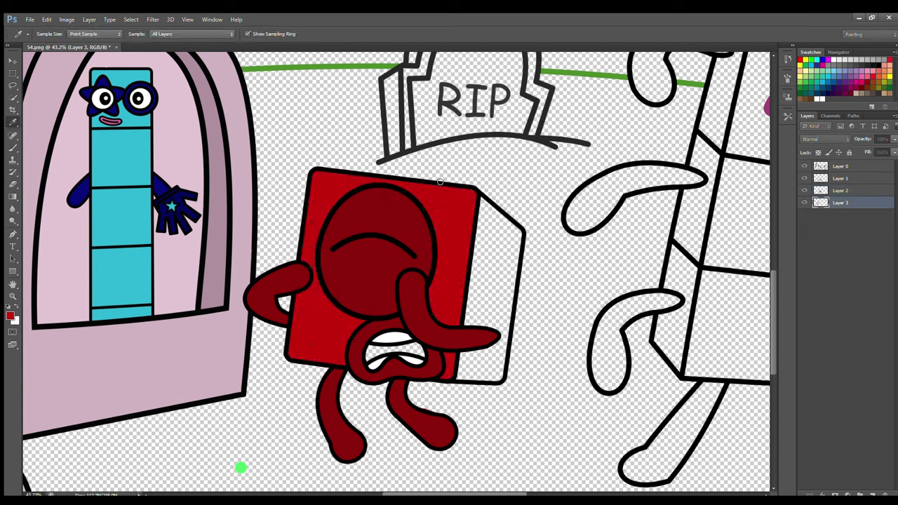
mouse_move(484, 210)
mouse_down()
mouse_move(511, 231)
mouse_move(515, 260)
mouse_move(499, 340)
mouse_up()
mouse_move(517, 282)
mouse_down()
mouse_move(472, 378)
mouse_move(500, 257)
mouse_up()
click(875, 67)
drag(369, 354, 417, 357)
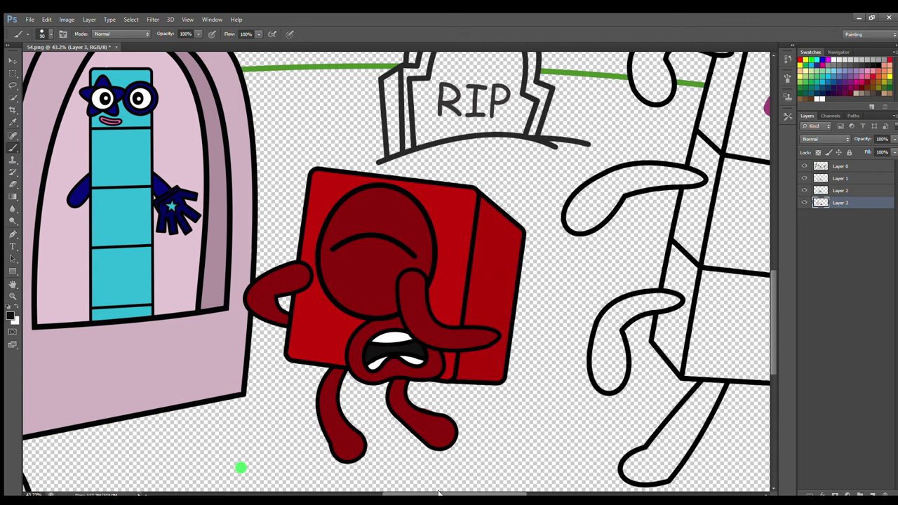
Fill the middle RIP gravestone's front border and cross with dusty pink on Layer 1.
drag(439, 493, 446, 493)
drag(773, 342, 777, 299)
click(840, 179)
click(12, 122)
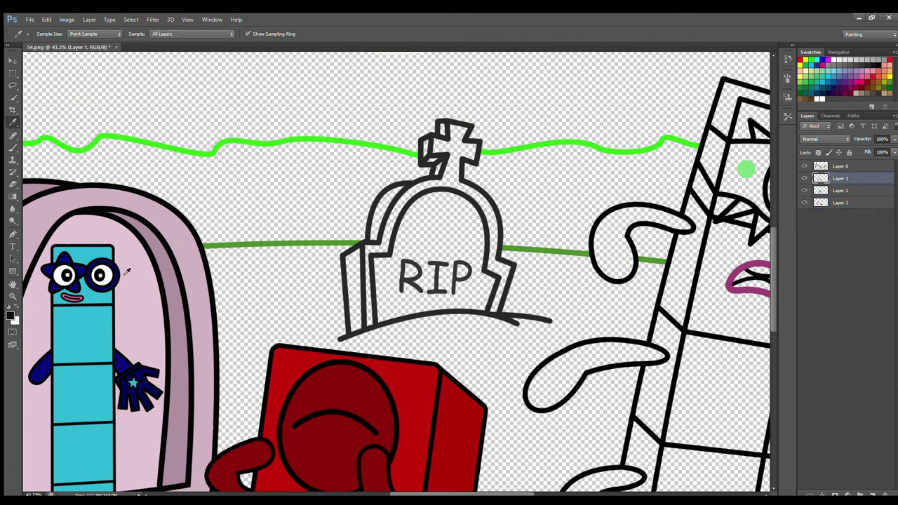
click(124, 274)
key(b)
mouse_move(386, 242)
mouse_down()
mouse_move(410, 197)
mouse_move(444, 184)
mouse_move(443, 150)
mouse_move(462, 131)
mouse_move(471, 153)
mouse_move(456, 152)
mouse_move(499, 296)
mouse_up()
On Layer 2, fill the middle gravestone's inscription panel with light pink and its side faces with darker mauve.
key(alt+bracketleft)
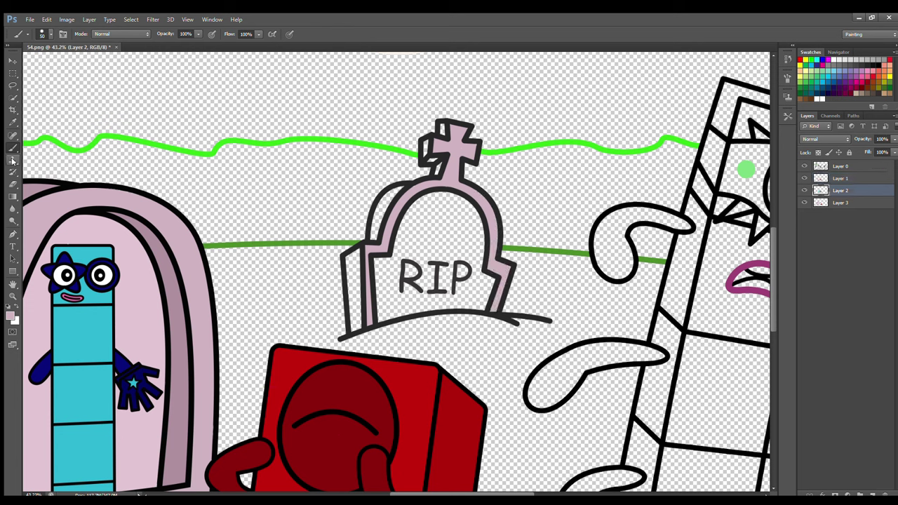
key(bracketright)
key(bracketright)
mouse_move(381, 277)
mouse_down()
mouse_move(384, 306)
mouse_move(481, 310)
mouse_move(473, 214)
mouse_move(399, 254)
mouse_move(393, 284)
mouse_up()
key(bracketright)
key(bracketright)
mouse_move(395, 303)
mouse_down()
mouse_move(474, 270)
mouse_move(467, 233)
mouse_up()
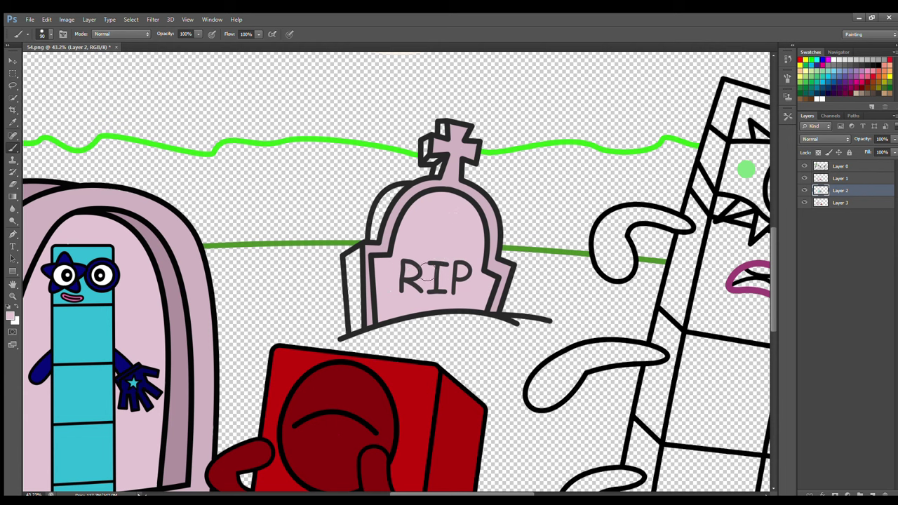
alt+click(155, 249)
mouse_move(354, 326)
mouse_down()
mouse_move(360, 266)
mouse_move(361, 303)
mouse_move(376, 304)
mouse_move(383, 228)
mouse_move(399, 194)
mouse_up()
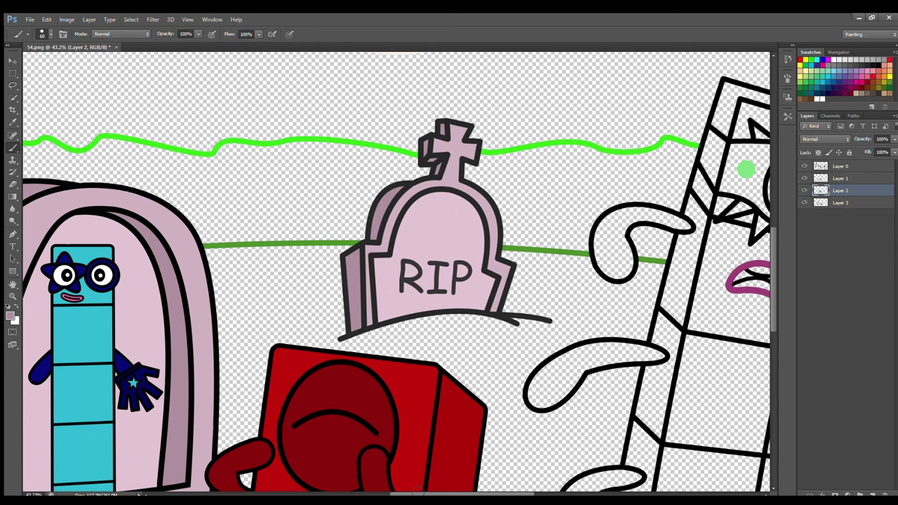
Fill the front border and cross of the gravestone beside the ten-block character with sampled light pink on Layer 1.
drag(419, 494, 501, 493)
drag(772, 276, 772, 289)
click(845, 177)
alt+click(65, 168)
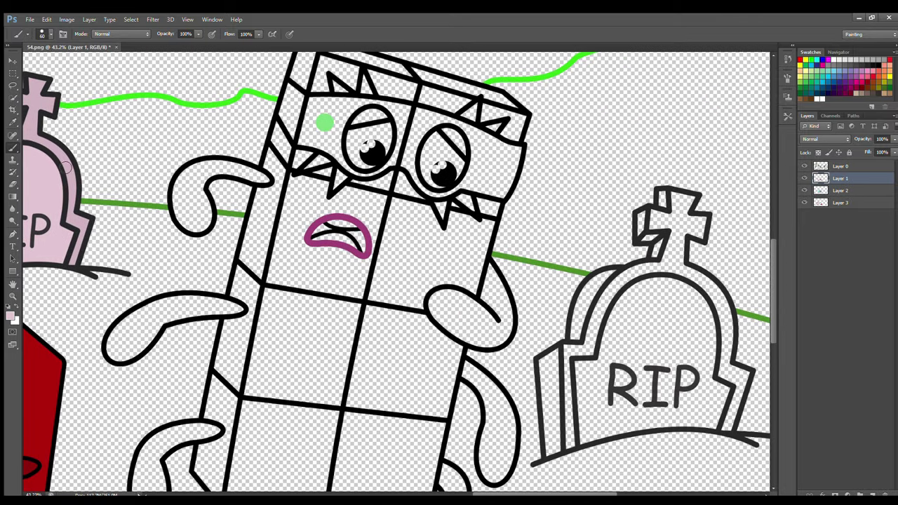
mouse_move(570, 444)
mouse_down()
mouse_move(584, 351)
mouse_move(617, 282)
mouse_move(670, 246)
mouse_move(692, 278)
mouse_up()
mouse_move(683, 217)
mouse_down()
mouse_move(679, 263)
mouse_move(726, 327)
mouse_move(727, 379)
mouse_move(749, 377)
mouse_up()
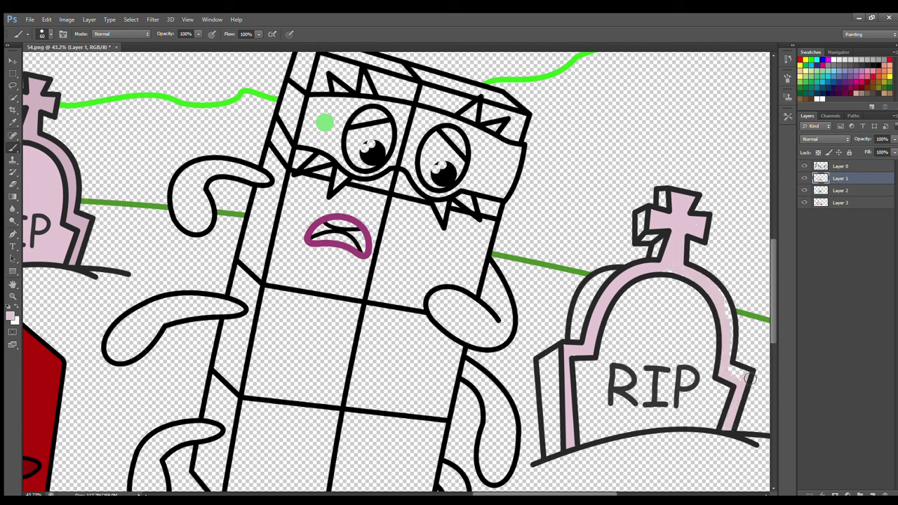
Paint the side faces of that same RIP gravestone mauve on Layer 2.
click(842, 190)
key(i)
key(b)
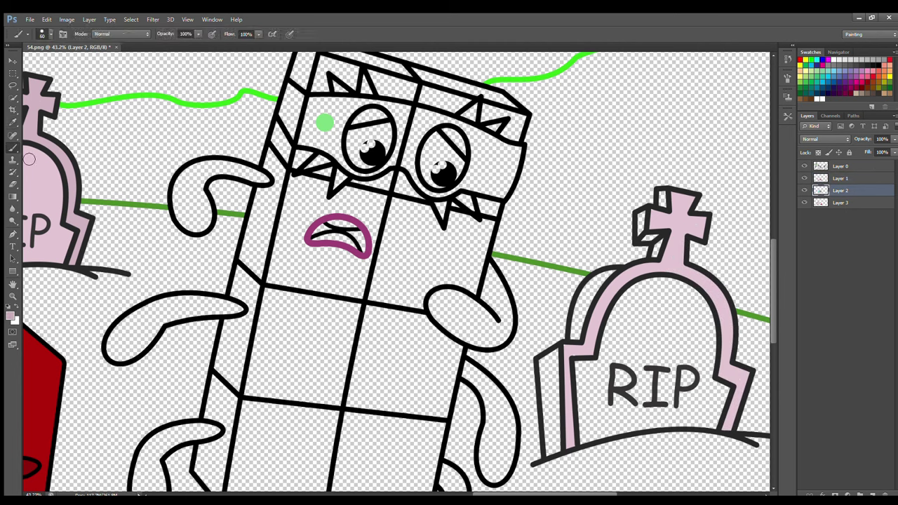
mouse_move(552, 450)
mouse_down()
mouse_move(555, 358)
mouse_move(570, 360)
mouse_move(613, 277)
mouse_up()
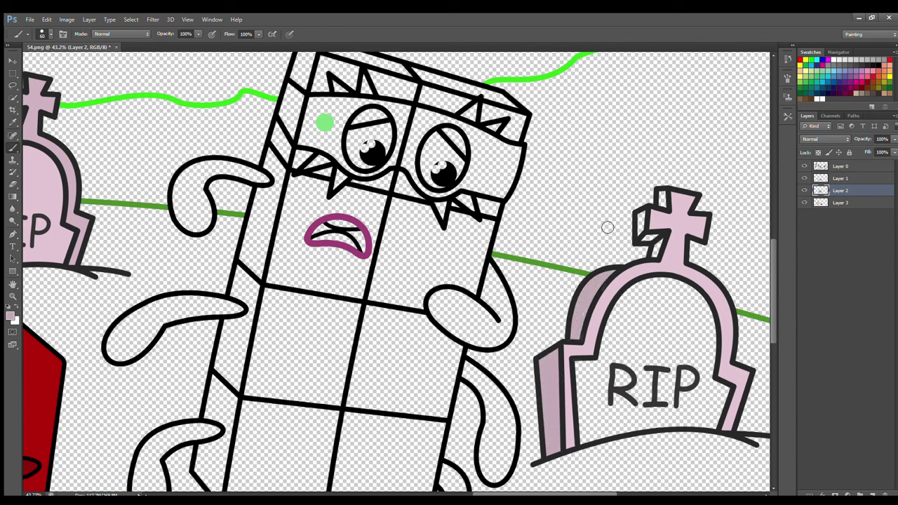
Fill the inscription panel behind the same gravestone's RIP lettering with a paler pink.
key(i)
click(554, 367)
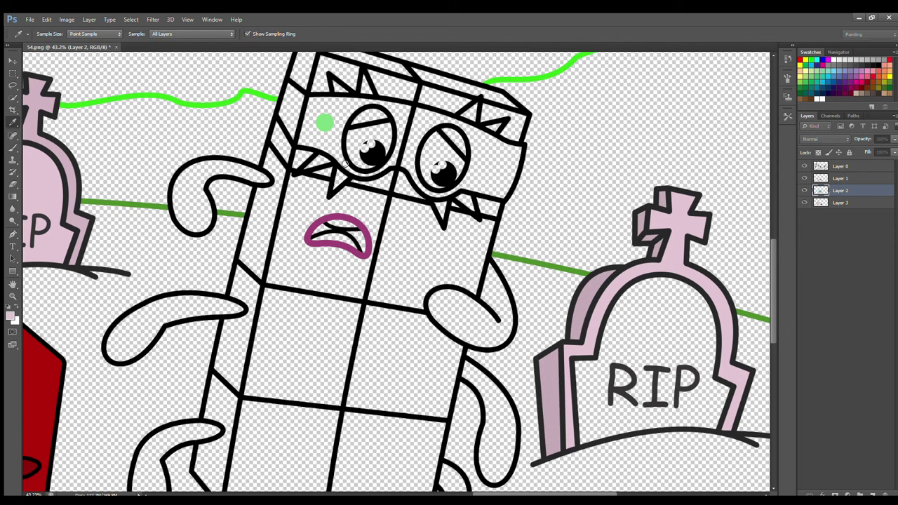
key(b)
mouse_move(586, 432)
mouse_down()
mouse_move(705, 421)
mouse_move(585, 418)
mouse_move(617, 324)
mouse_move(697, 322)
mouse_up()
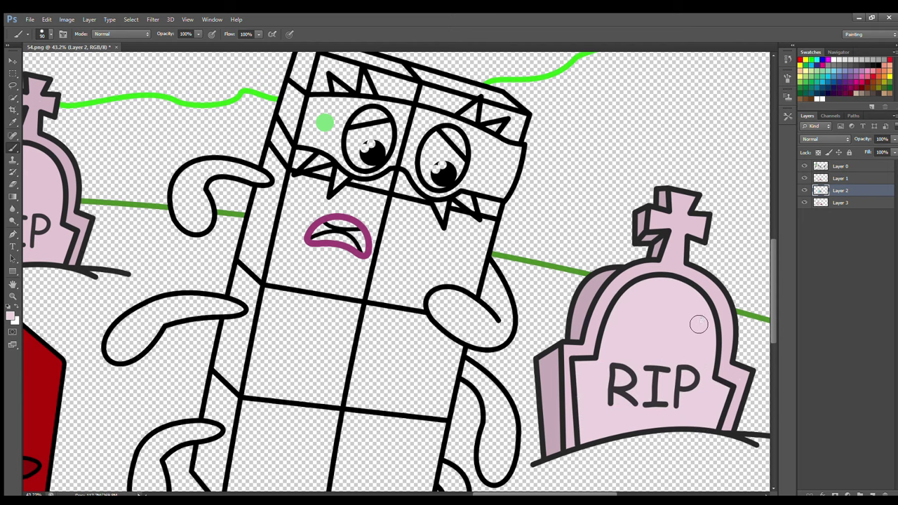
Paint the whites of the masked tall block character's eyes on Layer 1 with an enlarged brush.
scroll(771, 301, up, 3)
click(841, 178)
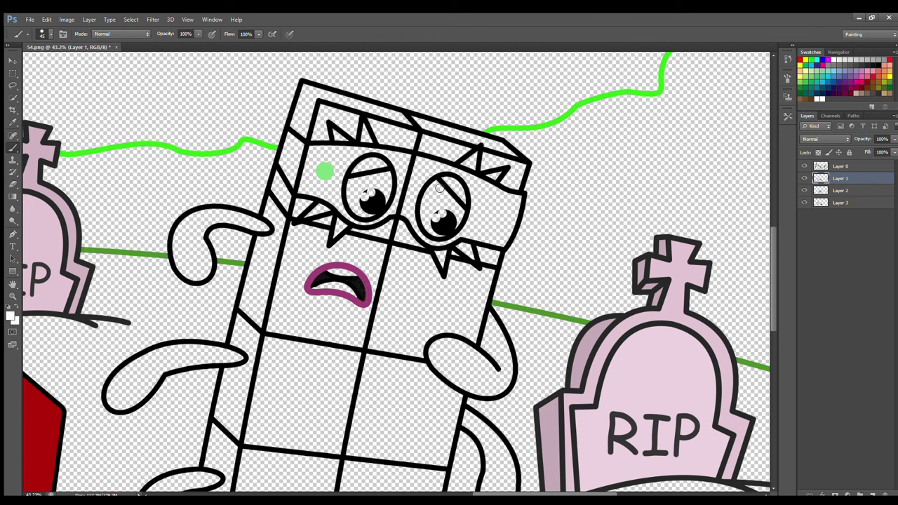
key(bracketright)
key(bracketright)
key(bracketright)
key(bracketright)
mouse_move(363, 186)
mouse_down()
mouse_move(362, 214)
mouse_move(376, 201)
mouse_move(381, 210)
mouse_up()
mouse_move(435, 188)
mouse_down()
mouse_move(429, 212)
mouse_move(456, 214)
mouse_up()
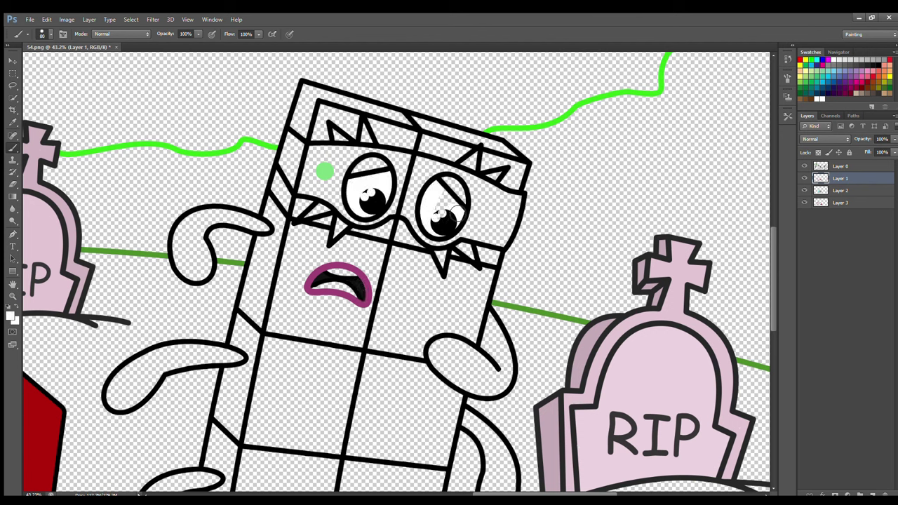
Paint the masked block character's lash spikes with the sampled lip plum on Layer 1 and the upper eyelids on Layer 2.
alt+click(324, 275)
key(bracketleft)
key(bracketleft)
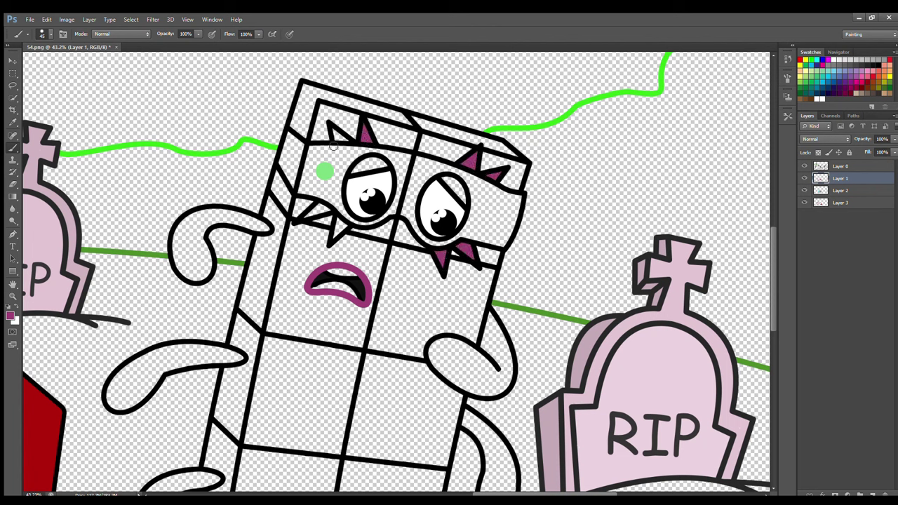
click(825, 192)
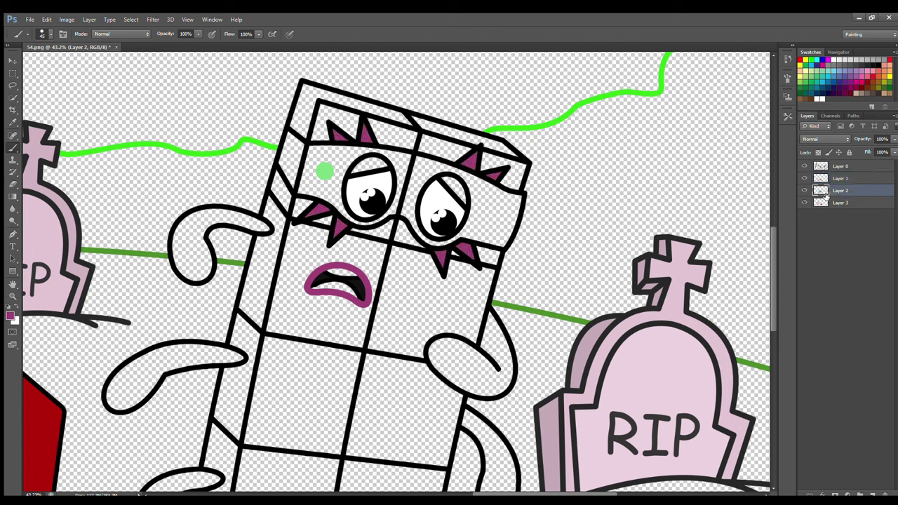
drag(358, 177, 389, 167)
drag(450, 184, 450, 184)
Fill the masked character's eye mask with the sampled light green on Layer 3.
click(840, 203)
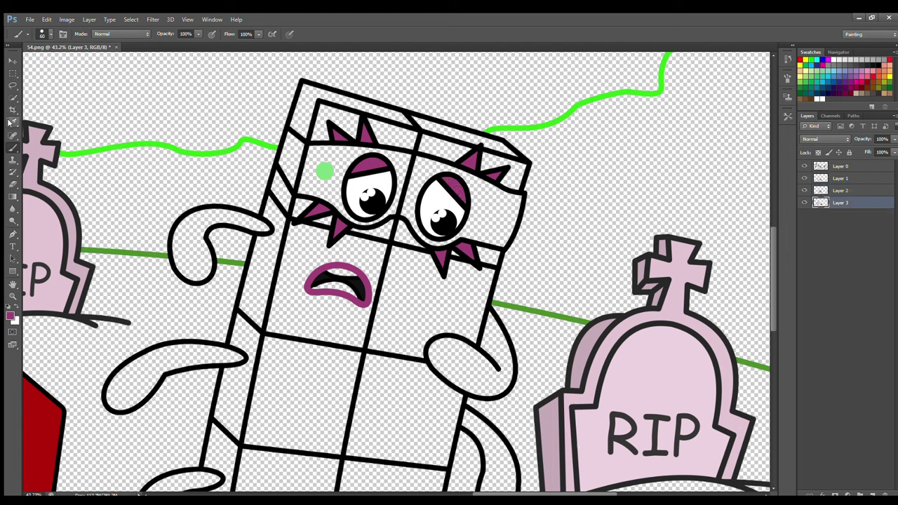
alt+click(324, 170)
drag(287, 134, 336, 202)
mouse_move(393, 216)
mouse_down()
mouse_move(506, 244)
mouse_move(464, 177)
mouse_move(297, 144)
mouse_move(330, 184)
mouse_move(421, 191)
mouse_move(494, 236)
mouse_up()
Erase the block outlines that cross the green mask on Layer 0.
click(840, 166)
key(e)
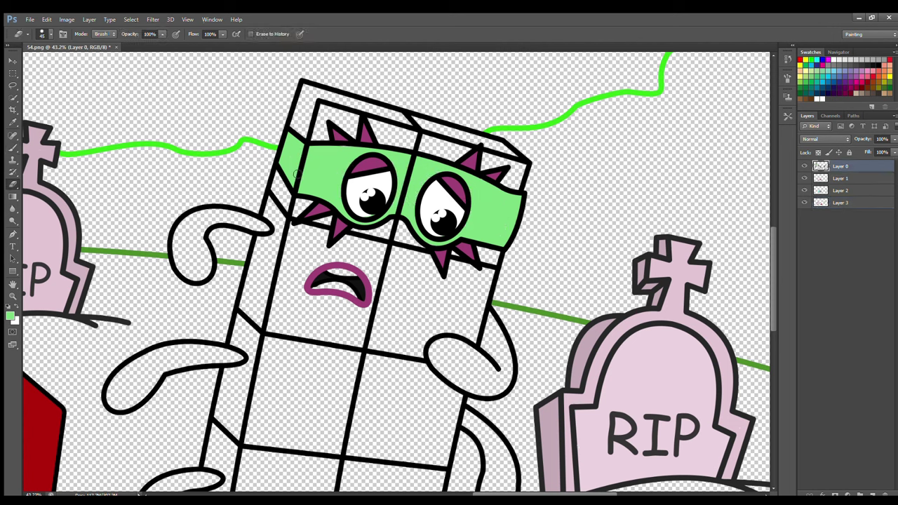
ctrl+click(402, 206)
key(b)
Paint all of the masked character's arms light green on Layer 1.
drag(773, 271, 774, 298)
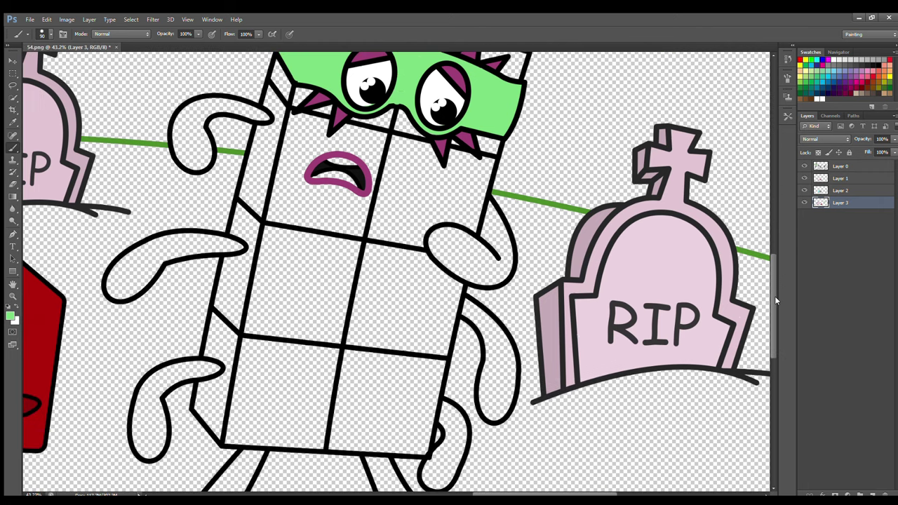
click(835, 178)
key(bracketleft)
key(bracketleft)
key(bracketleft)
mouse_move(492, 209)
mouse_down()
mouse_move(460, 237)
mouse_move(492, 281)
mouse_move(473, 248)
mouse_move(487, 254)
mouse_move(487, 395)
mouse_move(490, 325)
mouse_move(449, 413)
mouse_move(435, 480)
mouse_move(462, 421)
mouse_up()
mouse_move(210, 366)
mouse_down()
mouse_move(158, 384)
mouse_move(151, 449)
mouse_move(147, 424)
mouse_move(149, 437)
mouse_up()
mouse_move(242, 242)
mouse_down()
mouse_move(201, 240)
mouse_move(122, 294)
mouse_move(229, 249)
mouse_up()
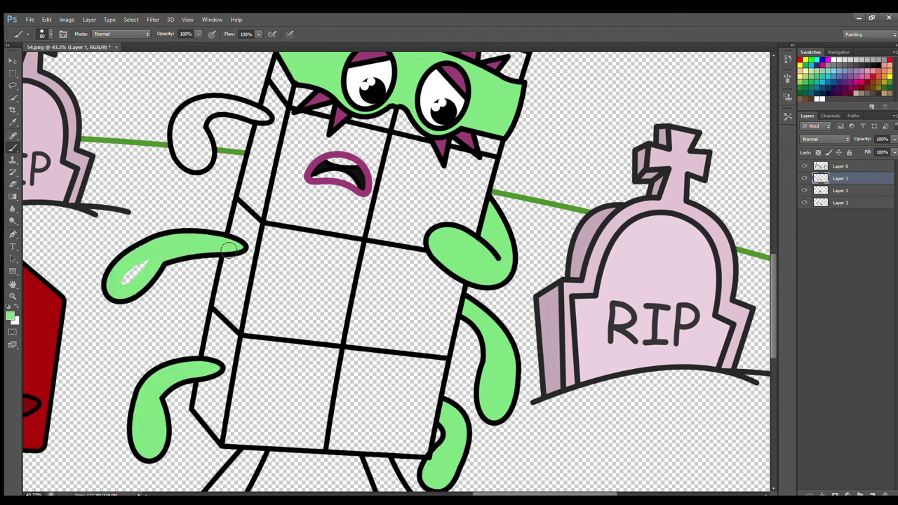
drag(141, 270, 130, 279)
mouse_move(270, 118)
mouse_down()
mouse_move(239, 111)
mouse_move(188, 163)
mouse_move(198, 152)
mouse_up()
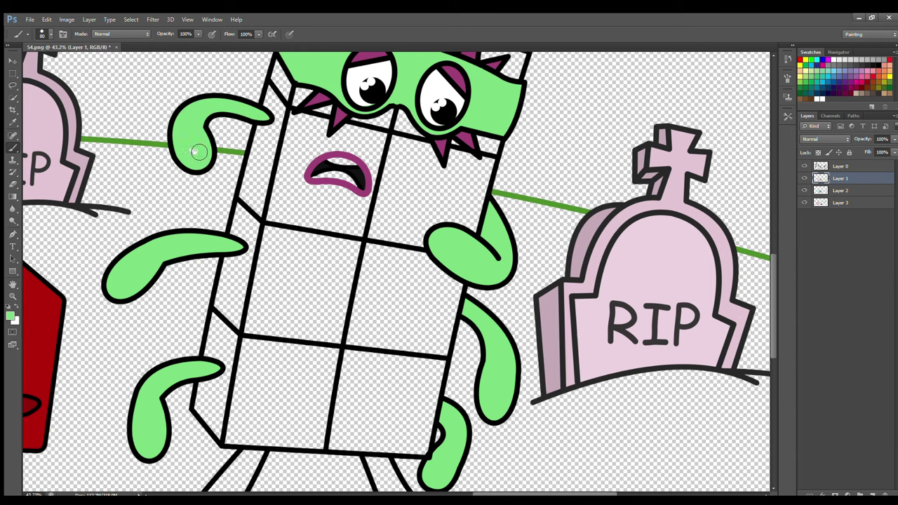
Paint the masked character's legs in the same light green.
scroll(378, 393, down, 3)
mouse_move(376, 392)
mouse_down()
mouse_move(435, 448)
mouse_move(402, 441)
mouse_move(413, 447)
mouse_up()
drag(250, 386, 183, 479)
Paint the masked character's teeth white on Layer 2.
click(867, 192)
click(833, 61)
drag(773, 288, 772, 254)
drag(322, 248, 337, 250)
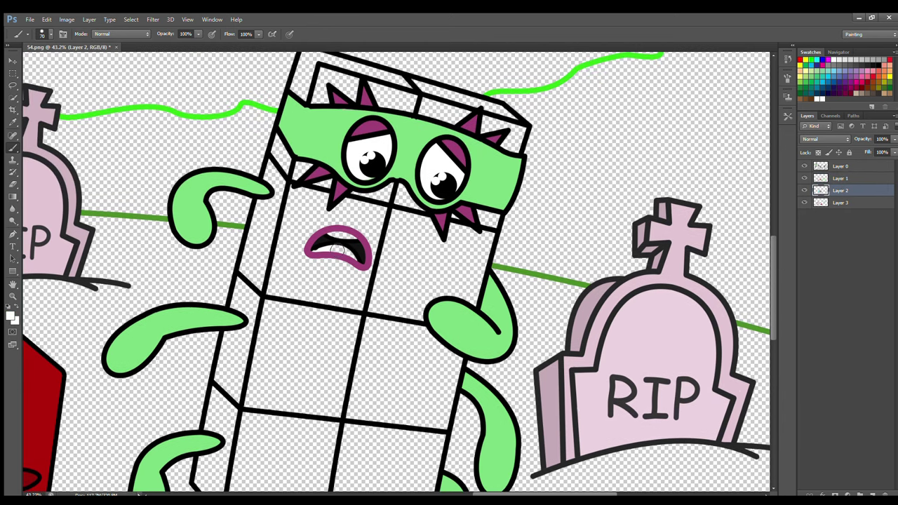
Add a new layer below Layer 3 and paint magenta along the edges of the masked character's front face.
click(872, 494)
drag(841, 190, 842, 217)
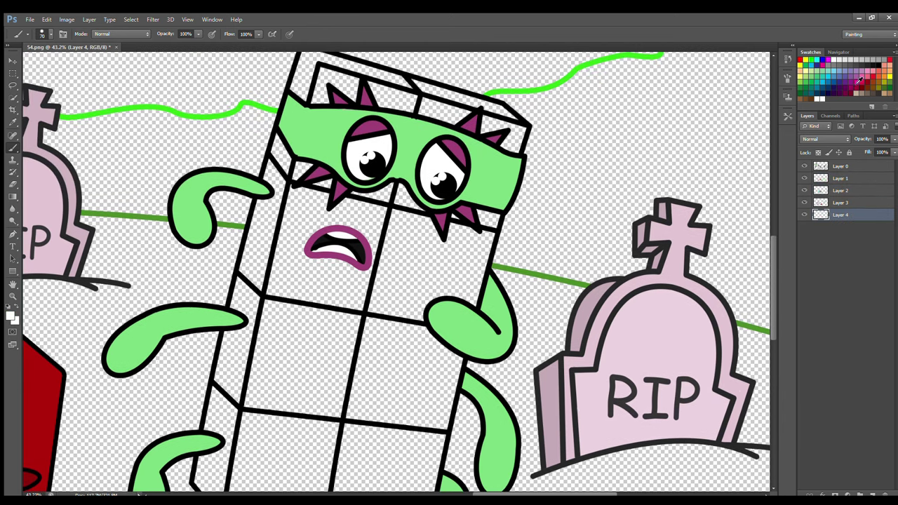
click(824, 65)
click(10, 316)
click(529, 140)
mouse_move(317, 100)
mouse_down()
mouse_move(369, 89)
mouse_move(519, 143)
mouse_move(333, 91)
mouse_up()
mouse_move(274, 328)
mouse_down()
mouse_move(241, 488)
mouse_move(424, 489)
mouse_move(449, 448)
mouse_move(481, 279)
mouse_move(489, 216)
mouse_up()
Fill the rest of the masked character's front blocks with magenta using a brush enlarged to 150.
key(bracketright)
key(bracketright)
key(bracketright)
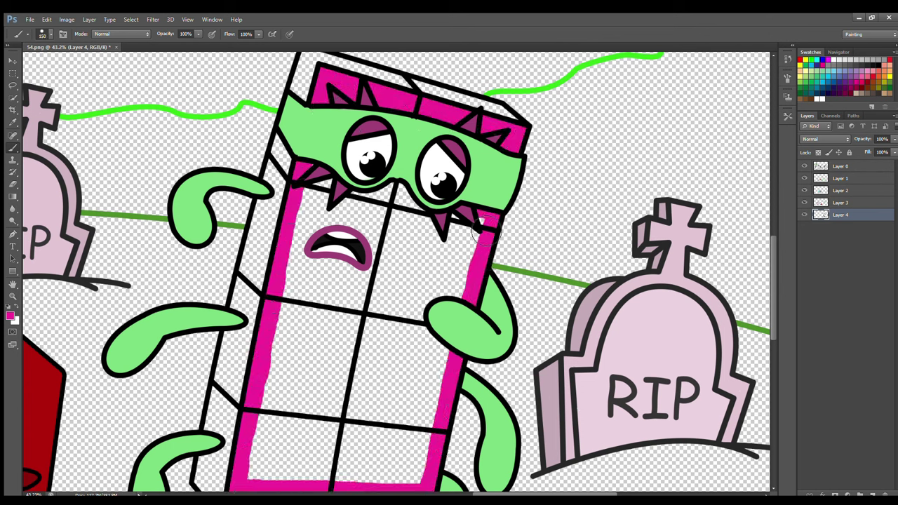
mouse_move(352, 204)
mouse_down()
mouse_move(466, 237)
mouse_move(305, 247)
mouse_move(392, 291)
mouse_move(302, 350)
mouse_move(393, 421)
mouse_move(414, 466)
mouse_move(389, 476)
mouse_up()
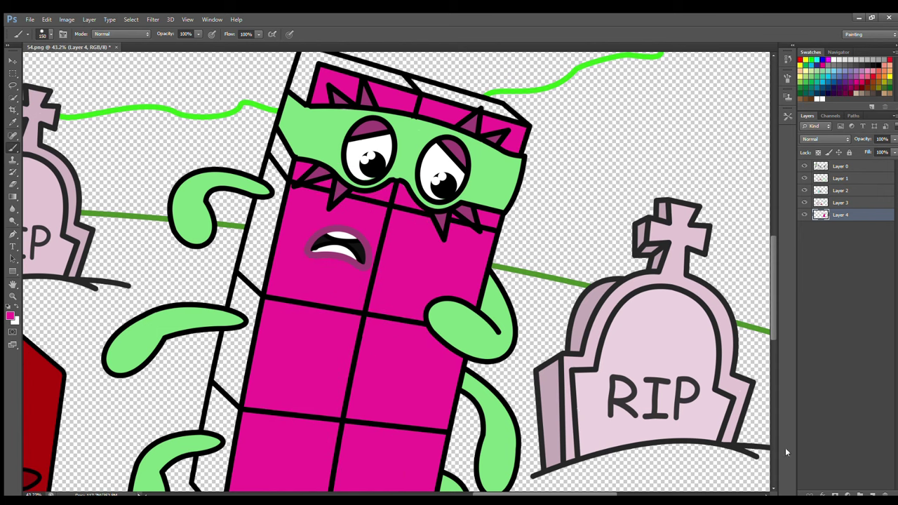
scroll(312, 411, down, 2)
mouse_move(239, 458)
mouse_down()
mouse_move(413, 460)
mouse_move(260, 443)
mouse_move(219, 400)
mouse_move(242, 239)
mouse_move(287, 84)
mouse_move(223, 401)
mouse_up()
Add another layer beneath the magenta one and paint the masked character's side and top faces darker magenta.
click(873, 493)
key(i)
key(b)
scroll(721, 350, up, 4)
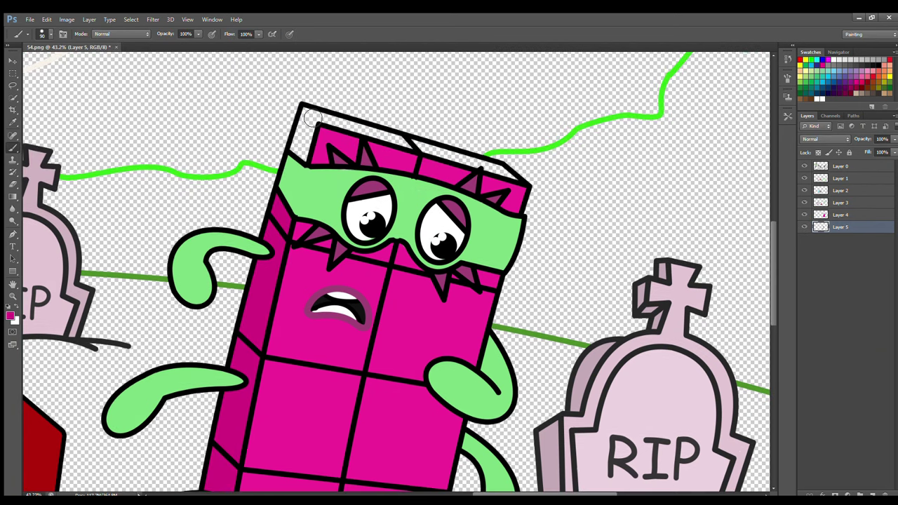
mouse_move(313, 120)
mouse_down()
mouse_move(506, 171)
mouse_move(425, 151)
mouse_up()
Draw the missing black corner line on the masked character's top block on Layer 0 with a smaller brush.
click(840, 167)
key(i)
click(305, 121)
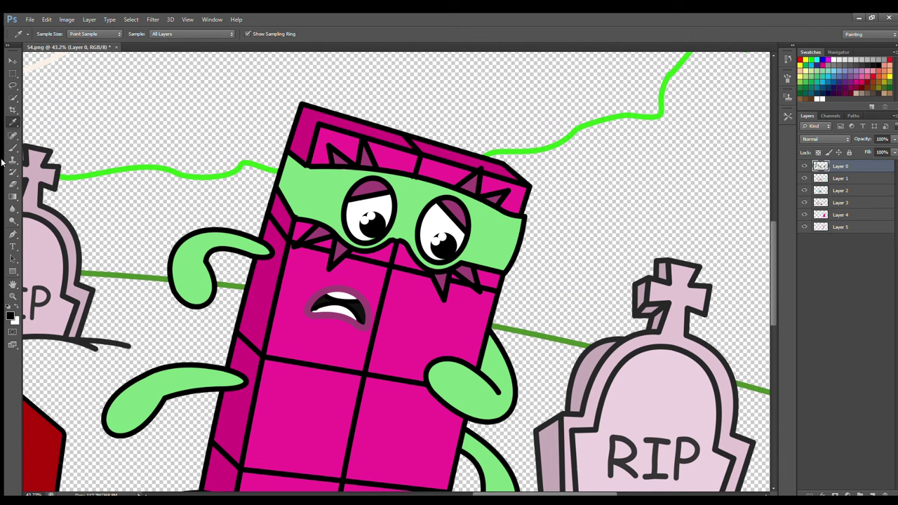
key(b)
key(bracketleft)
key(bracketleft)
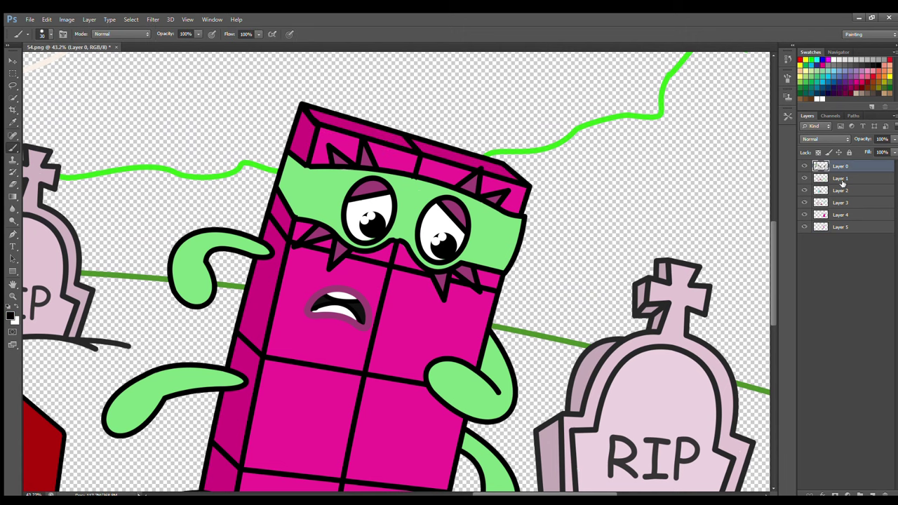
Paint the blood dripping from the star-glasses zombie's eye and mouth with the sampled dark red on Layer 1.
click(842, 181)
scroll(571, 257, down, 1)
drag(489, 494, 320, 491)
drag(774, 298, 778, 279)
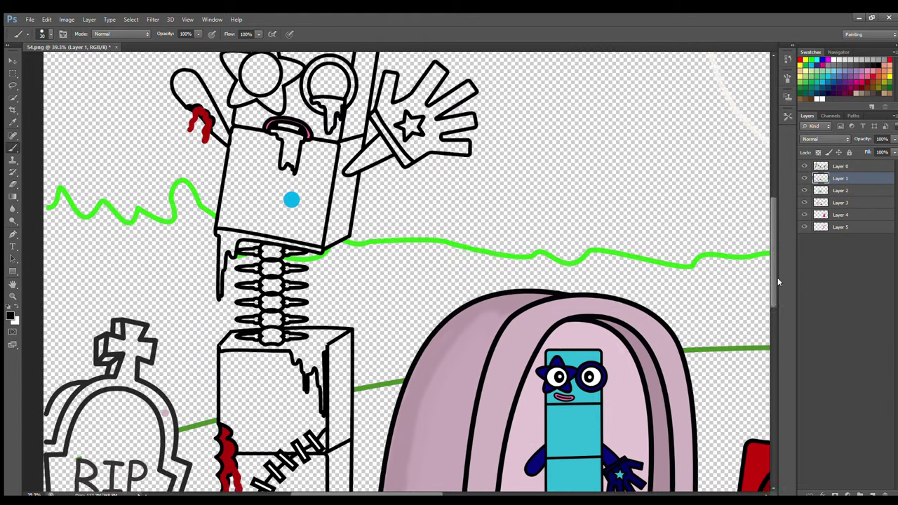
scroll(777, 281, up, 3)
key(i)
click(200, 190)
key(b)
scroll(329, 178, up, 2)
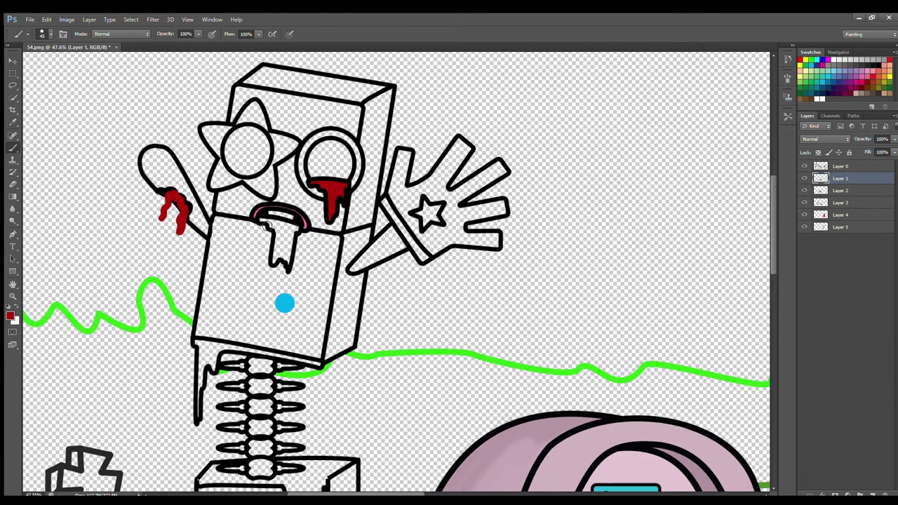
Paint the zombie's hand star with the sampled blue and both eyes white on Layer 1.
key(i)
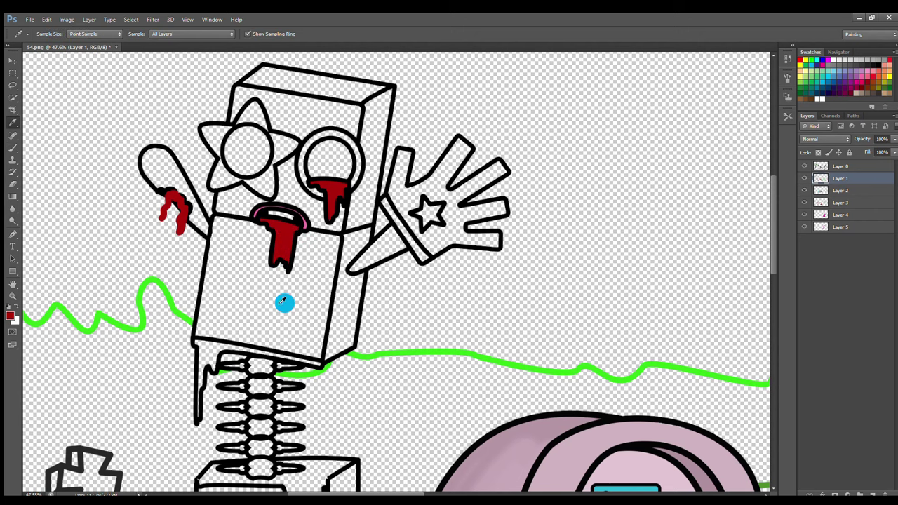
click(284, 303)
key(b)
click(426, 205)
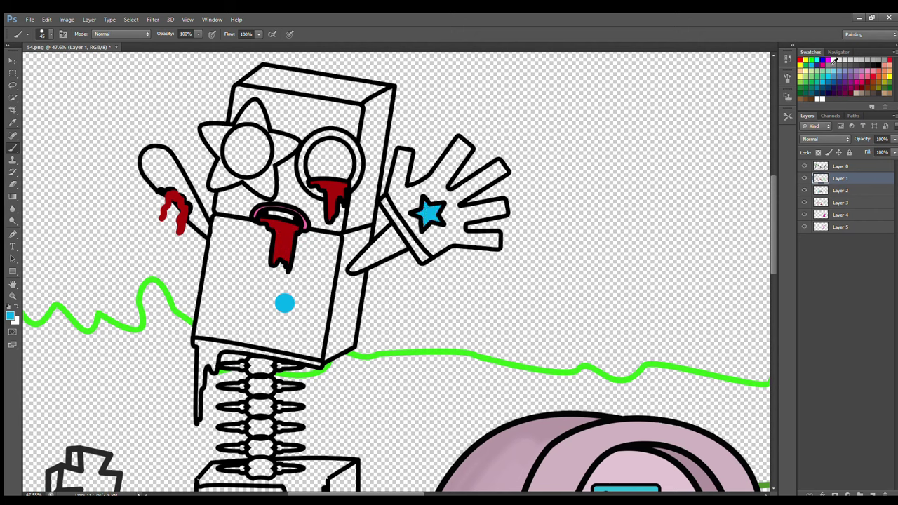
mouse_move(240, 167)
mouse_down()
mouse_move(261, 169)
mouse_move(249, 138)
mouse_up()
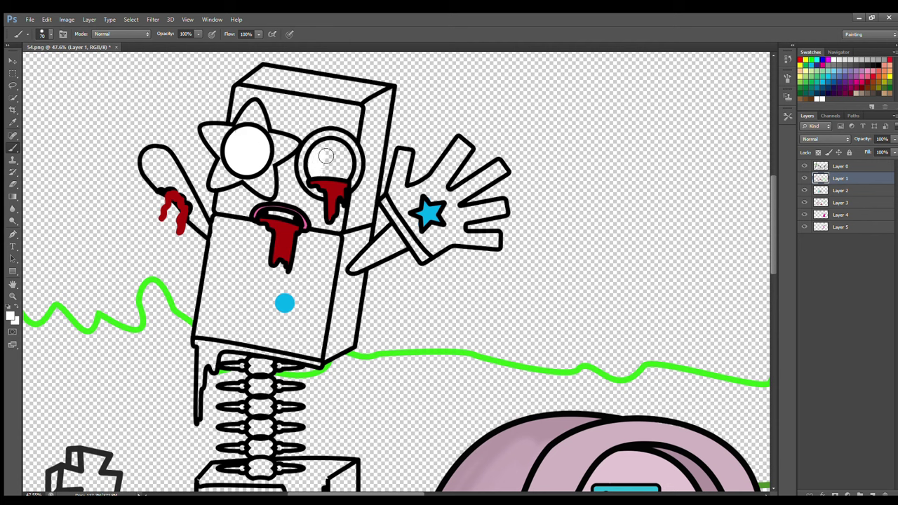
drag(326, 155, 328, 170)
Paint the zombie's star-shaped and round glasses frames navy on Layer 2.
click(840, 190)
click(837, 83)
key(i)
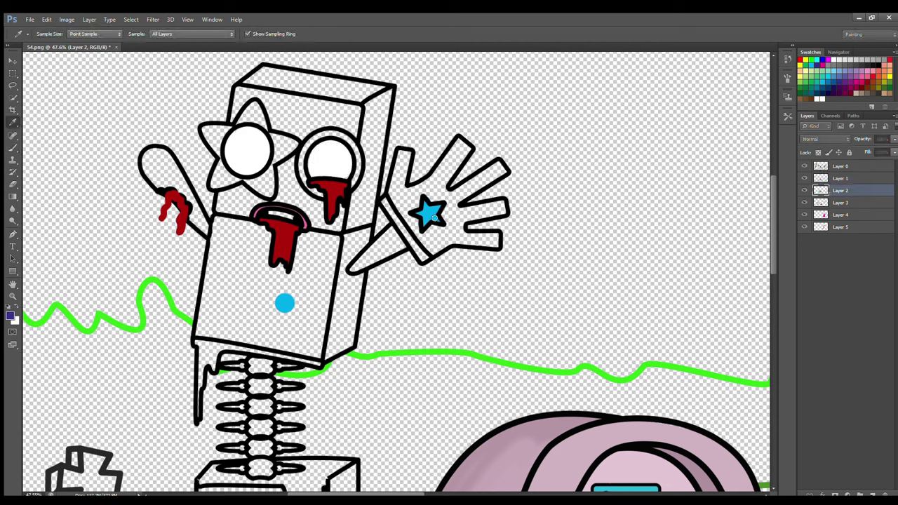
key(b)
mouse_move(205, 127)
mouse_down()
mouse_move(220, 179)
mouse_move(250, 180)
mouse_move(271, 195)
mouse_move(295, 148)
mouse_move(254, 107)
mouse_move(235, 134)
mouse_move(275, 149)
mouse_up()
drag(356, 160, 357, 179)
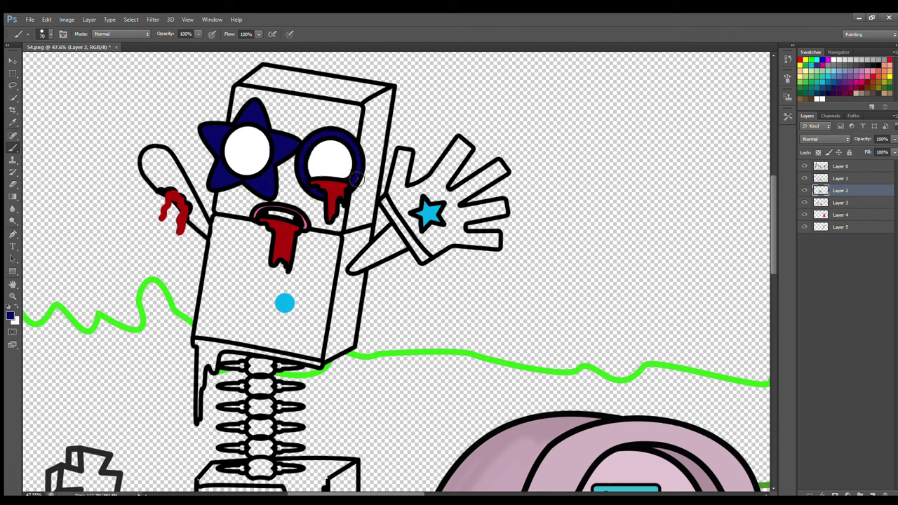
Paint both of the zombie's arms navy on Layer 2, undoing a stray stroke and reducing the brush size.
mouse_move(206, 232)
mouse_down()
mouse_move(162, 157)
mouse_move(175, 185)
mouse_move(164, 171)
mouse_up()
drag(391, 242, 370, 256)
key(ctrl+z)
key([)
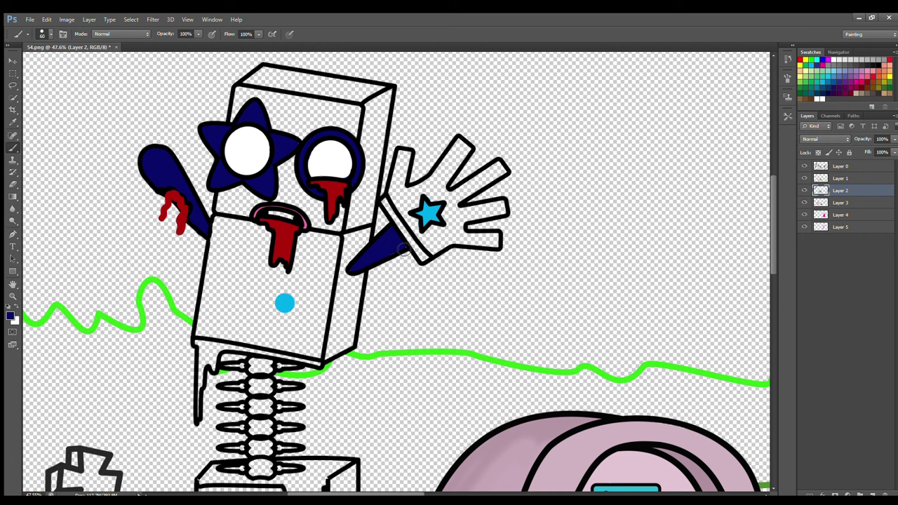
Fill the zombie's glove and cuff with a darker navy around the blue star.
click(13, 122)
click(12, 149)
mouse_move(385, 200)
mouse_down()
mouse_move(415, 243)
mouse_move(496, 245)
mouse_move(461, 227)
mouse_move(504, 209)
mouse_move(471, 197)
mouse_move(501, 169)
mouse_move(459, 194)
mouse_move(468, 155)
mouse_move(441, 176)
mouse_move(410, 161)
mouse_move(409, 199)
mouse_move(428, 212)
mouse_move(429, 243)
mouse_up()
click(837, 179)
click(13, 184)
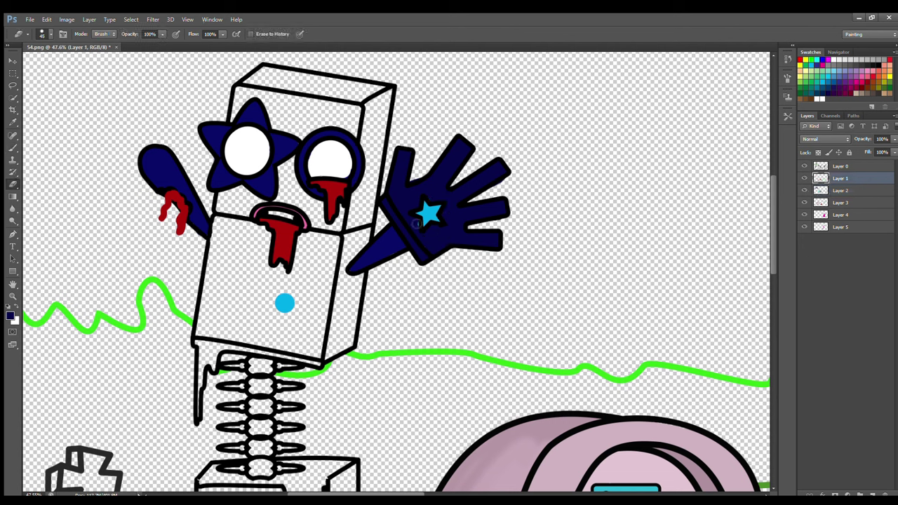
Paint the zombie's teeth white on Layer 2.
click(843, 192)
click(13, 148)
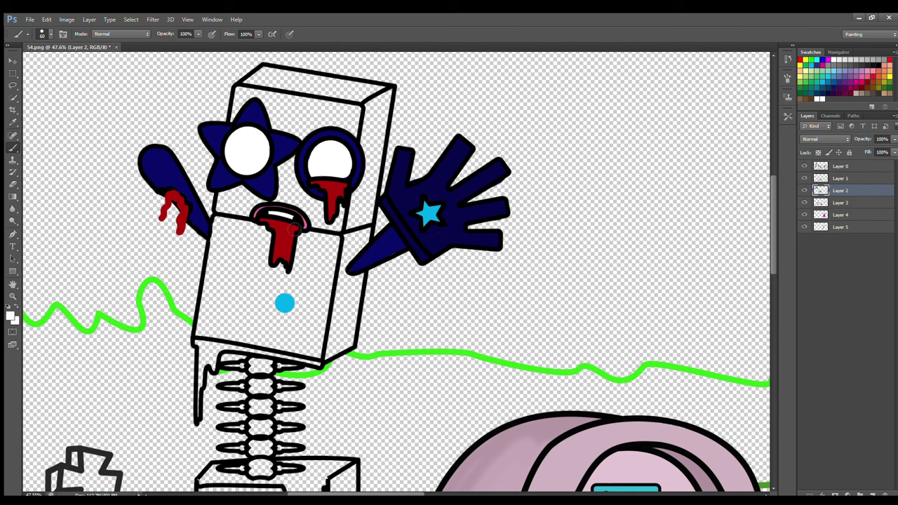
Paint the blood under the zombie's severed upper body dark red and the spine's vertebrae white on Layer 1.
click(840, 179)
click(12, 122)
click(282, 239)
click(12, 148)
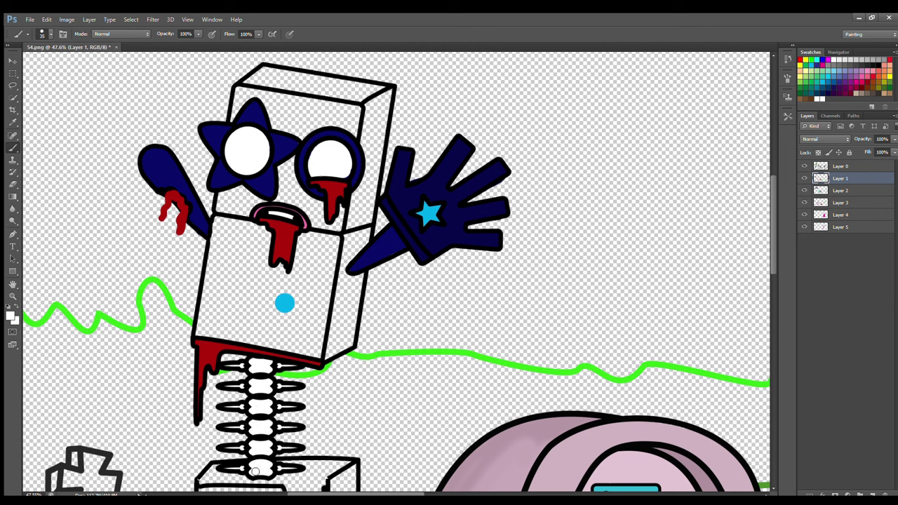
Fill the front face of the zombie's upper blocks with the sampled blue on Layer 3 using an enlarged brush.
click(828, 209)
alt+click(285, 303)
key(bracketright)
key(bracketright)
key(bracketright)
key(bracketright)
key(bracketright)
mouse_move(243, 95)
mouse_down()
mouse_move(204, 333)
mouse_move(323, 337)
mouse_move(359, 114)
mouse_move(279, 102)
mouse_move(275, 126)
mouse_move(339, 124)
mouse_move(271, 189)
mouse_move(277, 218)
mouse_move(236, 261)
mouse_move(257, 303)
mouse_move(316, 320)
mouse_move(225, 337)
mouse_up()
key(bracketright)
key(bracketright)
key(bracketright)
Paint the top and side faces of the zombie's upper blocks a darker blue on Layer 4.
click(841, 215)
click(9, 316)
click(438, 178)
key(Return)
mouse_move(265, 77)
mouse_down()
mouse_move(255, 99)
mouse_move(360, 93)
mouse_move(388, 105)
mouse_move(340, 354)
mouse_move(363, 119)
mouse_up()
Paint the top face and blood drips of the zombie's lower torso dark red on Layer 2.
key(e)
scroll(758, 281, down, 8)
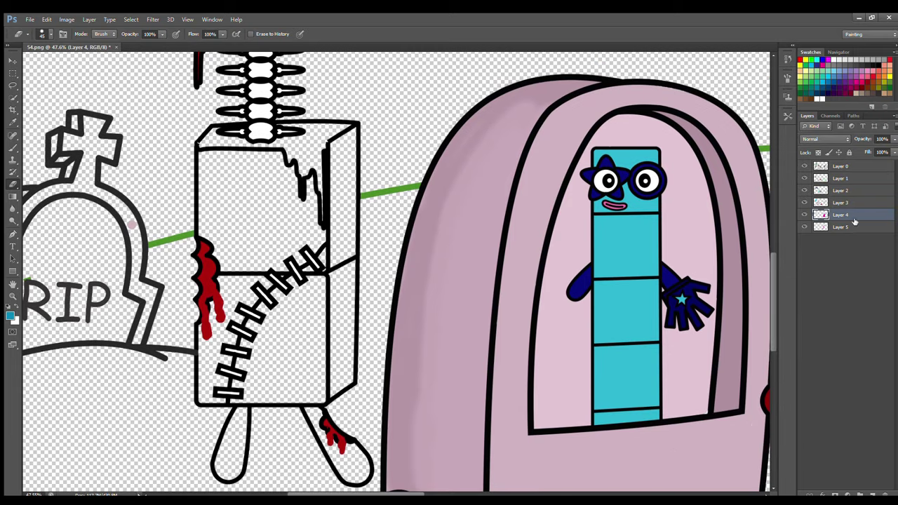
click(840, 190)
key(b)
key(x)
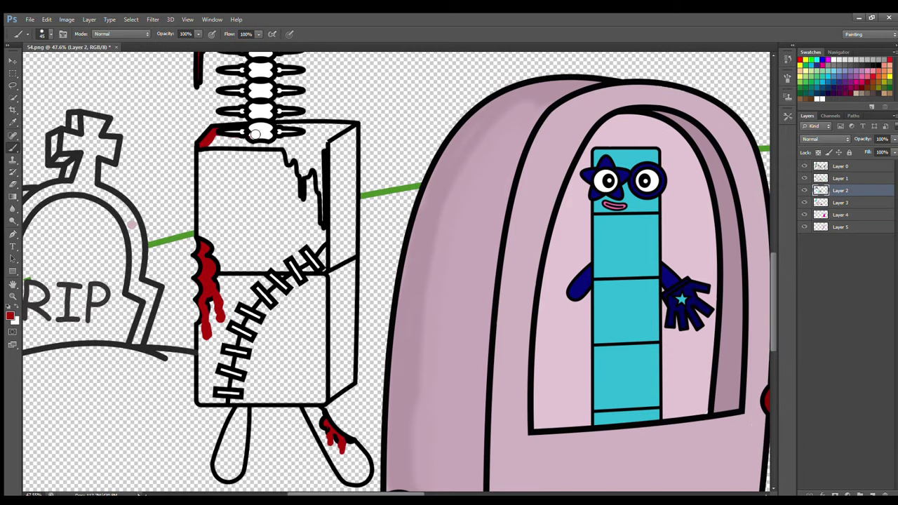
mouse_move(323, 218)
mouse_down()
mouse_move(305, 168)
mouse_move(247, 144)
mouse_move(298, 144)
mouse_up()
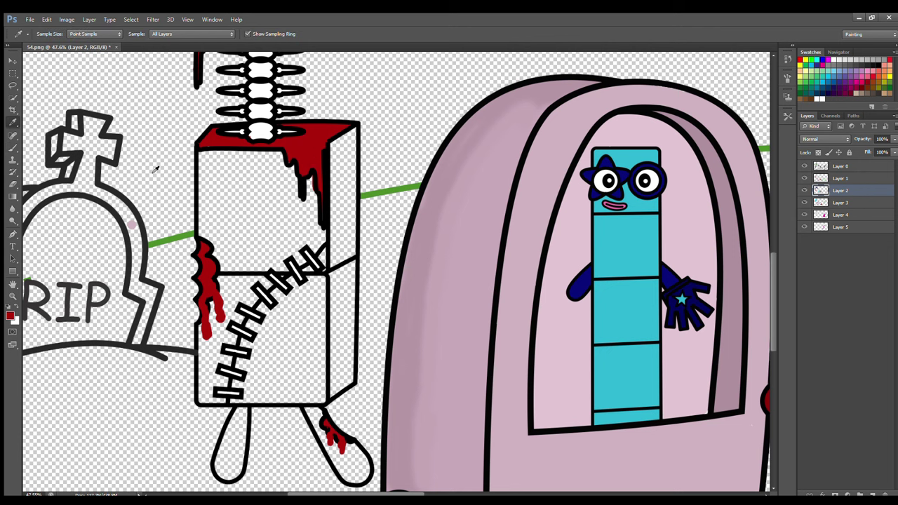
Paint the zombie's two legs navy on Layer 2.
key(x)
mouse_move(319, 415)
mouse_down()
mouse_move(358, 473)
mouse_move(353, 464)
mouse_up()
mouse_move(236, 415)
mouse_down()
mouse_move(225, 453)
mouse_move(246, 429)
mouse_up()
Fill the front face of the zombie's lower torso with the sampled blue on Layer 3.
drag(773, 337, 772, 326)
click(13, 122)
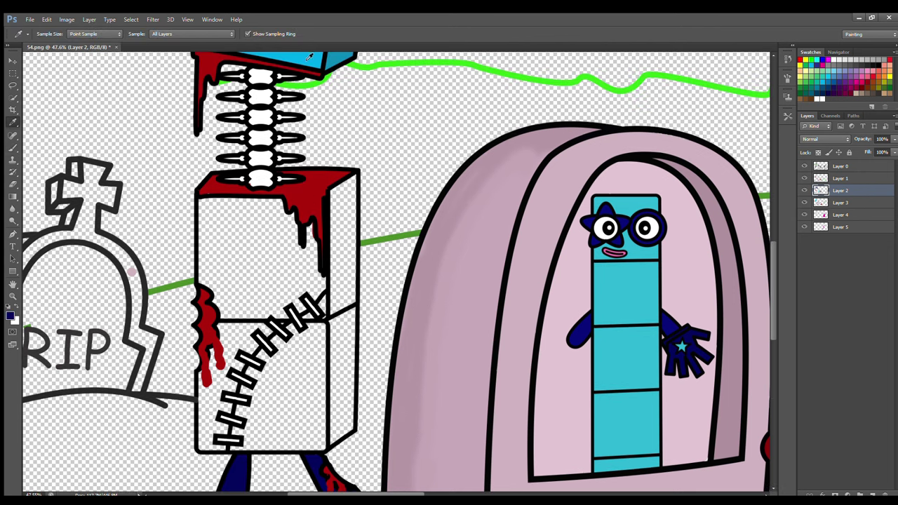
click(302, 59)
click(840, 202)
click(12, 147)
mouse_move(204, 205)
mouse_down()
mouse_move(208, 426)
mouse_move(316, 450)
mouse_move(324, 425)
mouse_move(320, 272)
mouse_move(249, 209)
mouse_move(225, 224)
mouse_move(290, 233)
mouse_move(300, 252)
mouse_move(279, 273)
mouse_move(234, 380)
mouse_move(302, 448)
mouse_move(318, 302)
mouse_move(279, 377)
mouse_up()
key(])
key(])
key(])
key(])
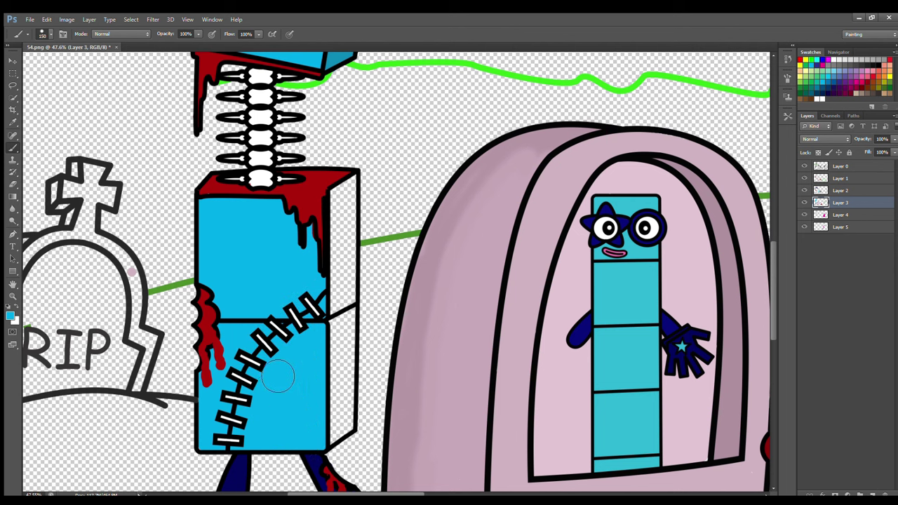
Paint the side face of the zombie's lower torso with the sampled darker blue on Layer 4.
click(838, 216)
alt+click(340, 64)
drag(344, 182, 339, 425)
Repaint the lower torso's top face darker blue on Layer 2 and touch up its blood patches with sampled dark red.
click(840, 178)
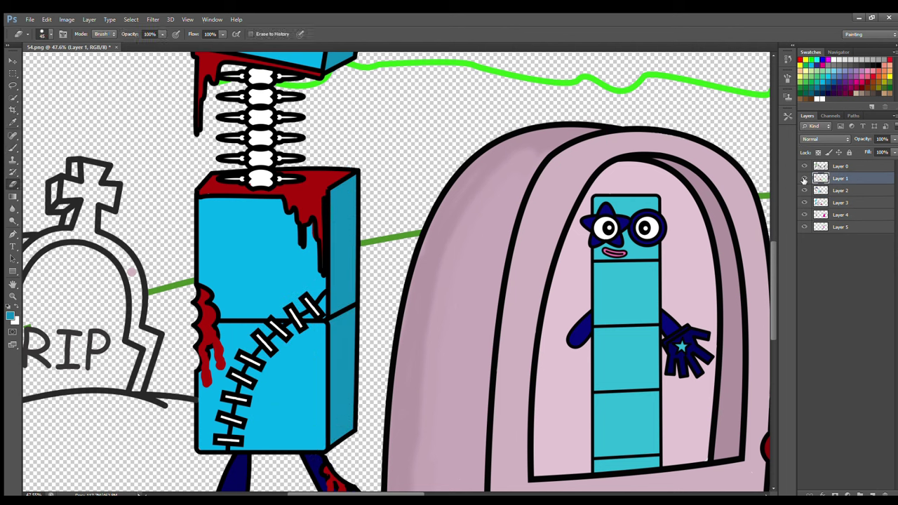
ctrl+click(208, 186)
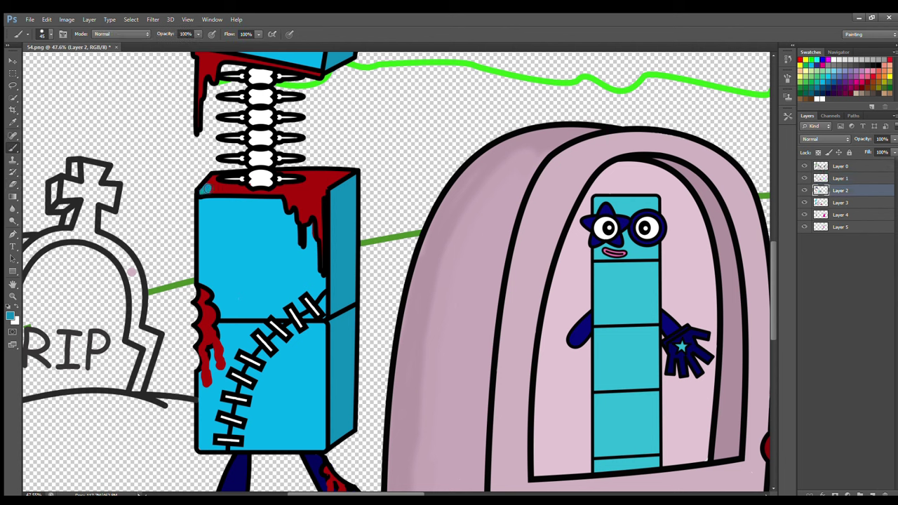
drag(251, 196, 334, 176)
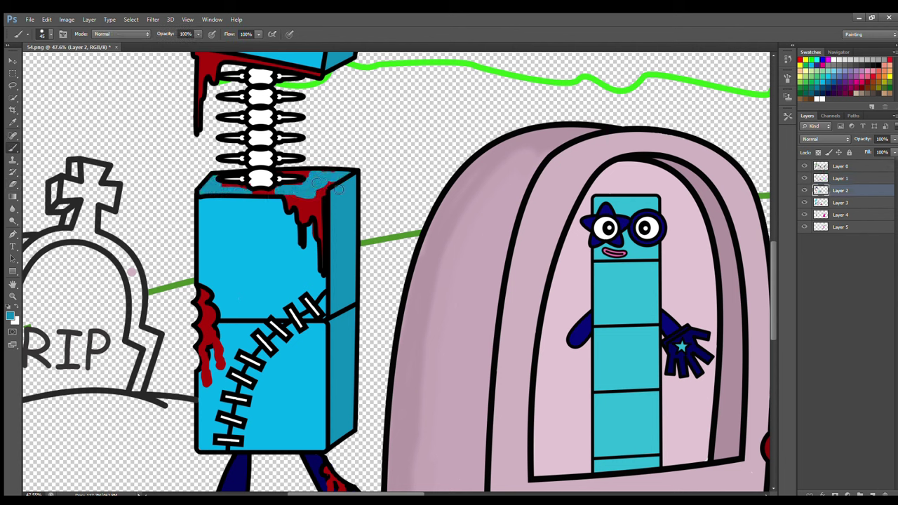
click(12, 122)
click(297, 203)
click(13, 148)
key(e)
Paint the rim and cross of the leftmost RIP gravestone with pink sampled from its colour spot on Layer 1.
drag(347, 494, 334, 494)
click(845, 178)
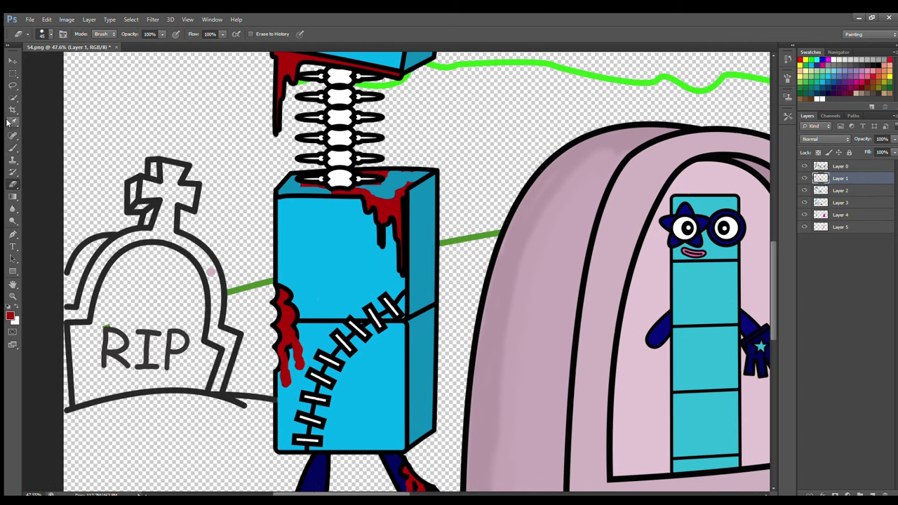
click(13, 122)
click(212, 271)
click(12, 148)
drag(68, 405, 63, 375)
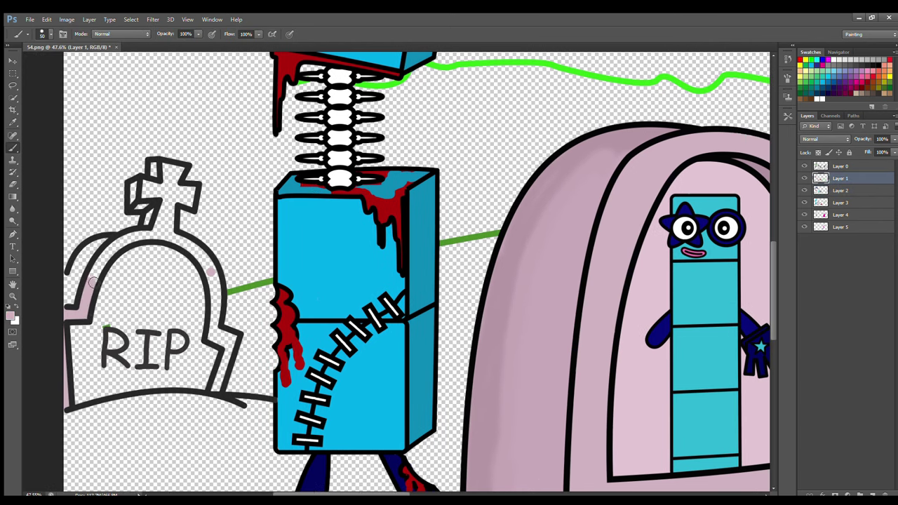
mouse_move(91, 280)
mouse_down()
mouse_move(138, 239)
mouse_move(168, 171)
mouse_move(187, 189)
mouse_up()
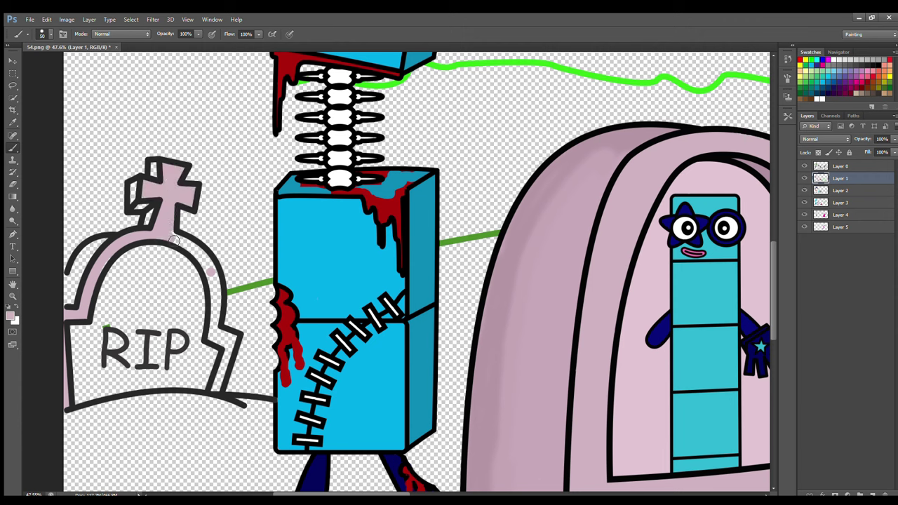
mouse_move(173, 240)
mouse_down()
mouse_move(208, 263)
mouse_move(235, 343)
mouse_up()
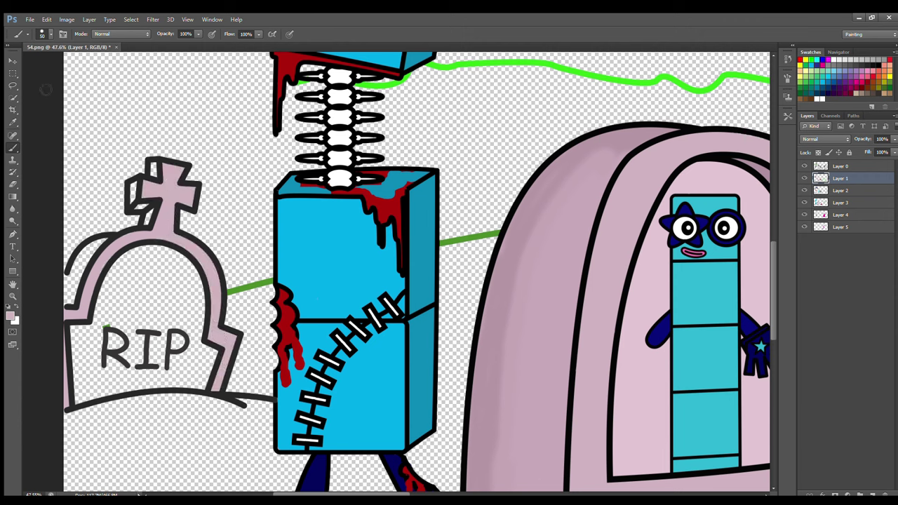
Shade the side faces of the leftmost gravestone and cross darker pink on Layer 2, and fill its front face lighter pink.
key(alt+[)
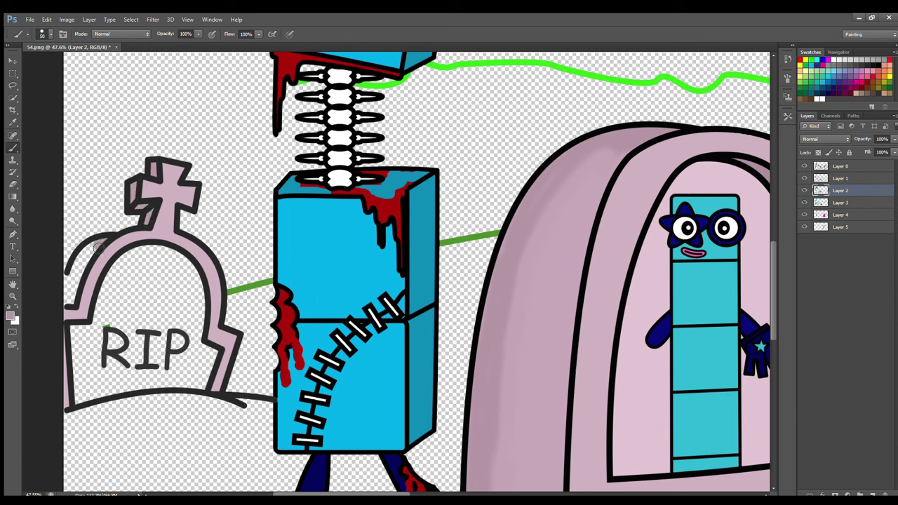
drag(98, 247, 71, 294)
key(i)
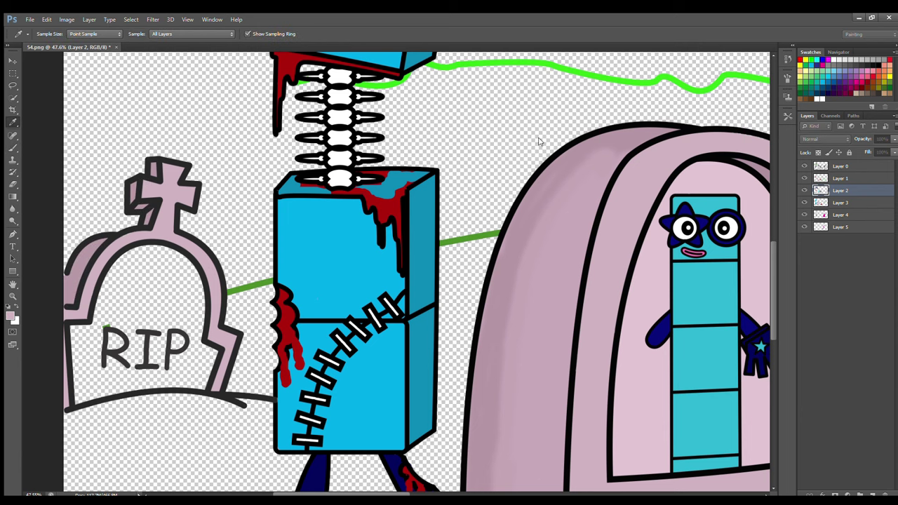
key(b)
mouse_move(76, 384)
mouse_down()
mouse_move(112, 382)
mouse_move(172, 260)
mouse_move(162, 306)
mouse_up()
Erase the stray green mark over the leftmost gravestone's face on Layer 0.
key(alt+period)
key(e)
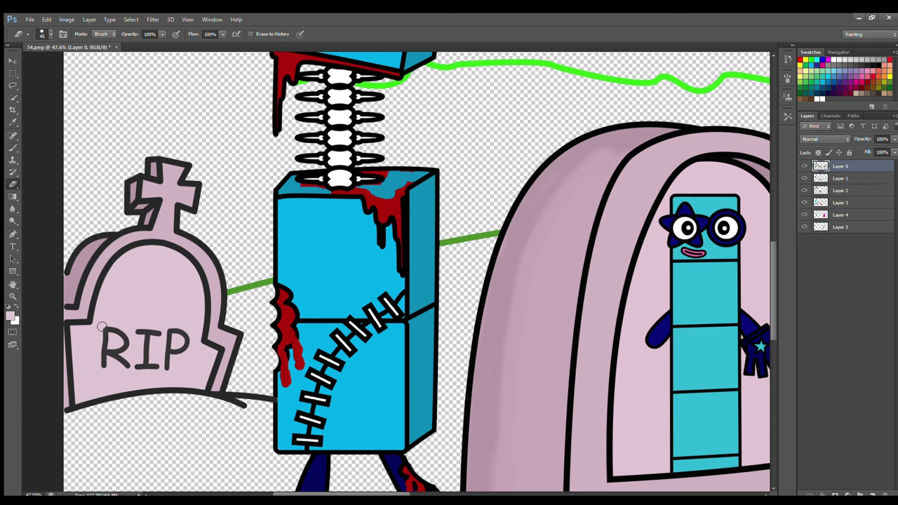
key(b)
Add a new layer beneath Layer 5 and load the brush with green sampled from the hill's outline.
key(ctrl+minus)
key(ctrl+minus)
key(ctrl+minus)
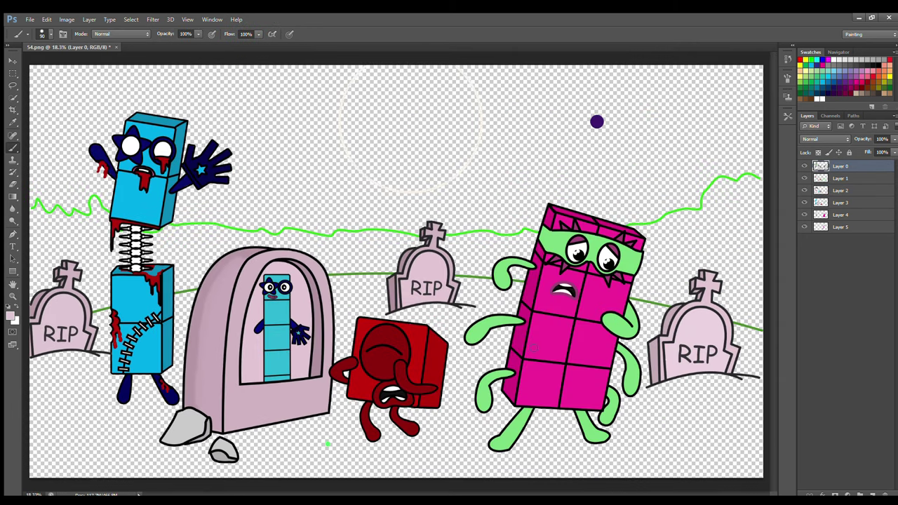
click(845, 228)
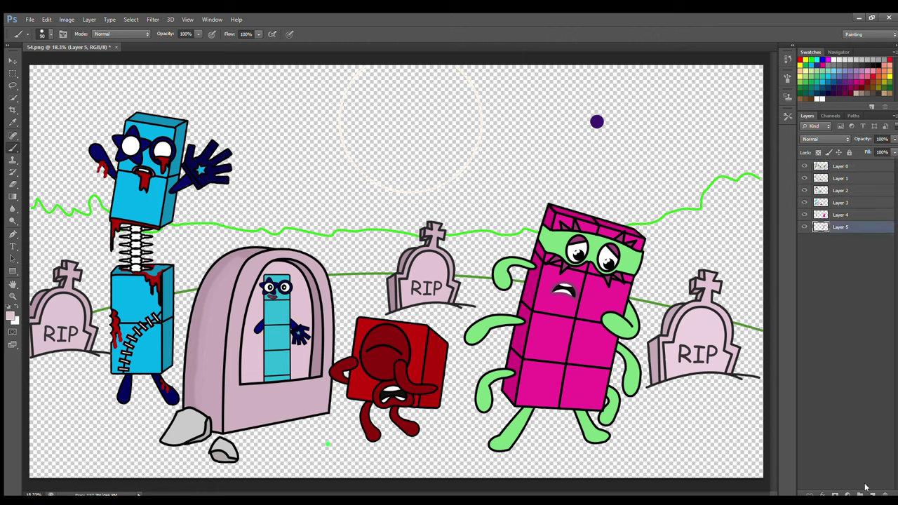
ctrl+click(872, 494)
click(12, 123)
click(183, 291)
key(b)
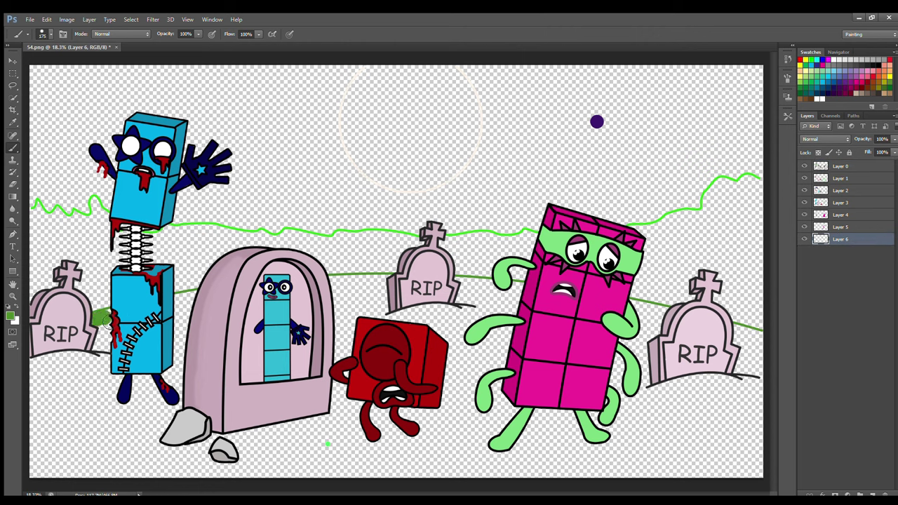
Fill the whole hill with the sampled green on Layer 6, and erase the stray bright green dot from Layer 0.
mouse_move(313, 293)
mouse_down()
mouse_move(393, 284)
mouse_move(462, 289)
mouse_up()
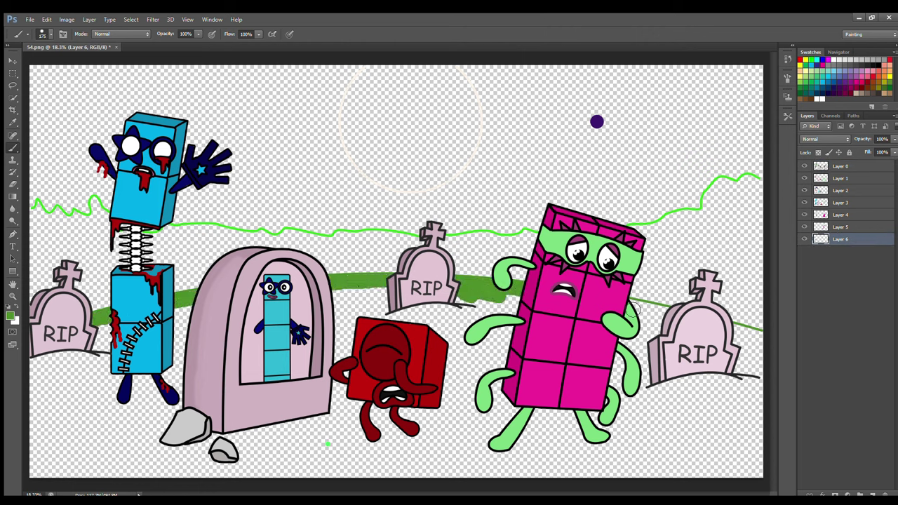
mouse_move(634, 310)
mouse_down()
mouse_move(756, 341)
mouse_move(636, 366)
mouse_move(739, 377)
mouse_move(656, 343)
mouse_move(595, 345)
mouse_move(443, 312)
mouse_move(108, 374)
mouse_move(185, 401)
mouse_move(42, 438)
mouse_move(148, 434)
mouse_up()
key(bracketright)
key(bracketright)
key(bracketright)
key(bracketright)
key(bracketright)
mouse_move(104, 469)
mouse_down()
mouse_move(750, 472)
mouse_move(356, 343)
mouse_move(337, 421)
mouse_up()
key(alt+period)
key(e)
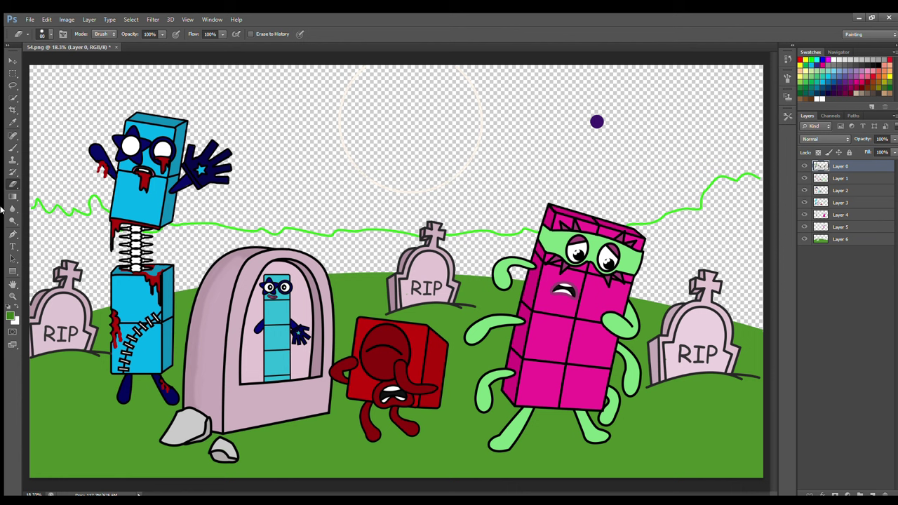
Shade the hill with soft darker green around the characters and gravestones on Layer 6.
key(b)
key(ctrl+z)
mouse_move(166, 377)
mouse_down()
mouse_move(188, 426)
mouse_move(347, 408)
mouse_up()
key(alt+comma)
drag(383, 301, 456, 306)
drag(493, 460, 608, 446)
drag(662, 424, 737, 410)
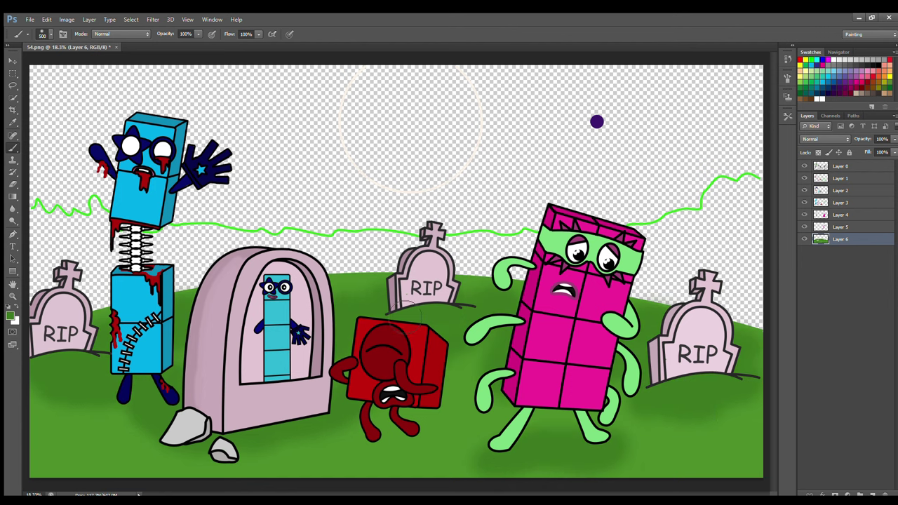
mouse_move(634, 407)
mouse_down()
mouse_move(105, 429)
mouse_move(673, 432)
mouse_up()
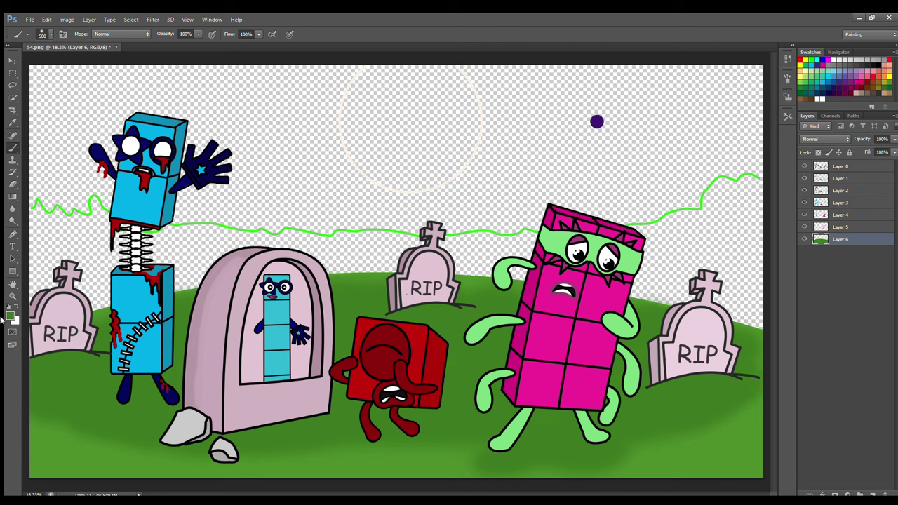
Paint soft shadows in a deeper green beneath the gravestones, rocks and characters on Layer 6.
click(10, 316)
click(526, 138)
drag(232, 428, 344, 413)
drag(48, 366, 92, 363)
drag(390, 309, 449, 313)
drag(652, 390, 748, 385)
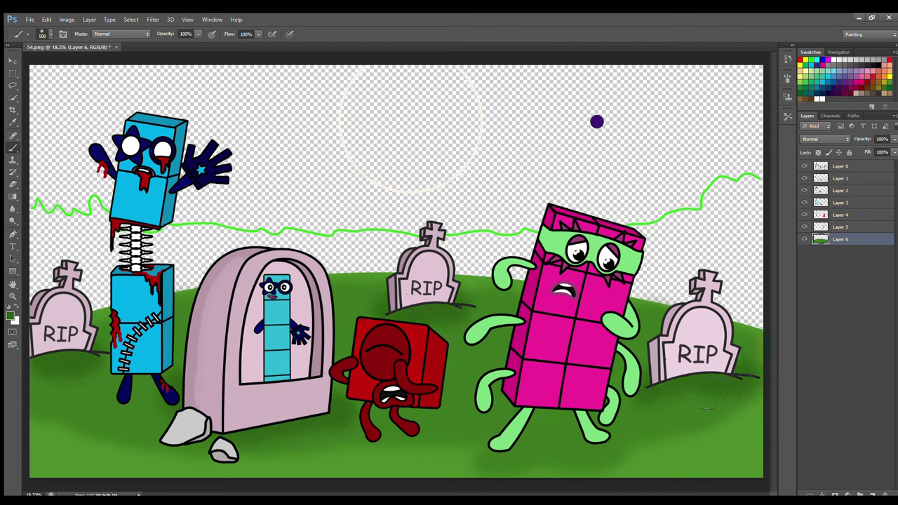
drag(485, 456, 625, 451)
drag(358, 446, 425, 450)
drag(254, 455, 135, 422)
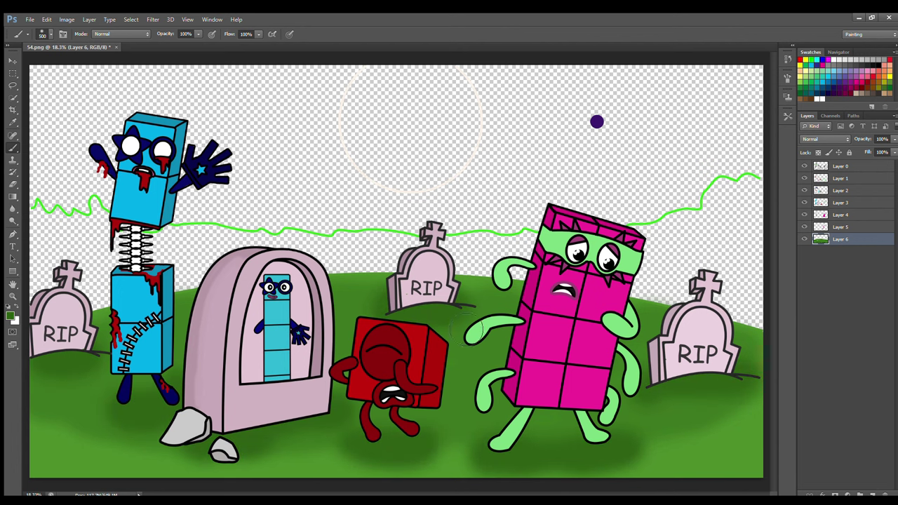
Add a new layer beneath Layer 6 and paint a bright green band of bushes along the sampled horizon outline.
key(ctrl+shift+alt+n)
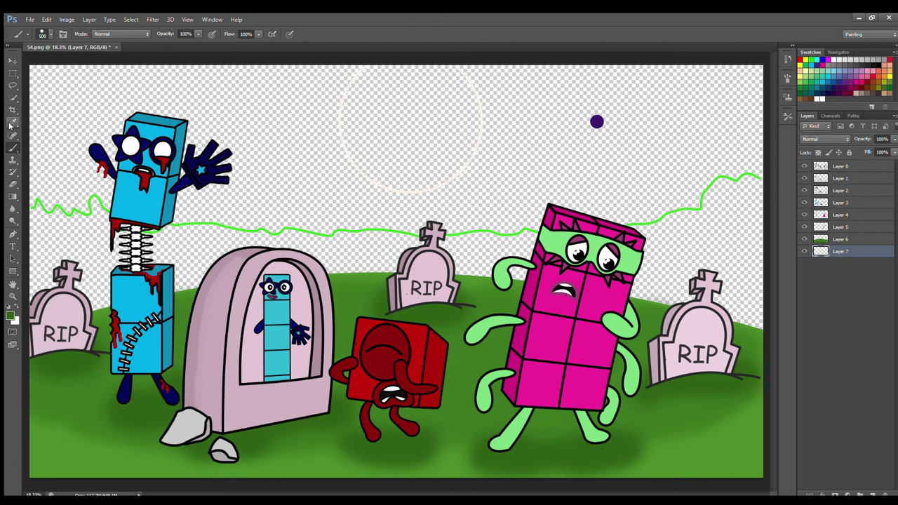
click(11, 125)
click(38, 205)
click(12, 148)
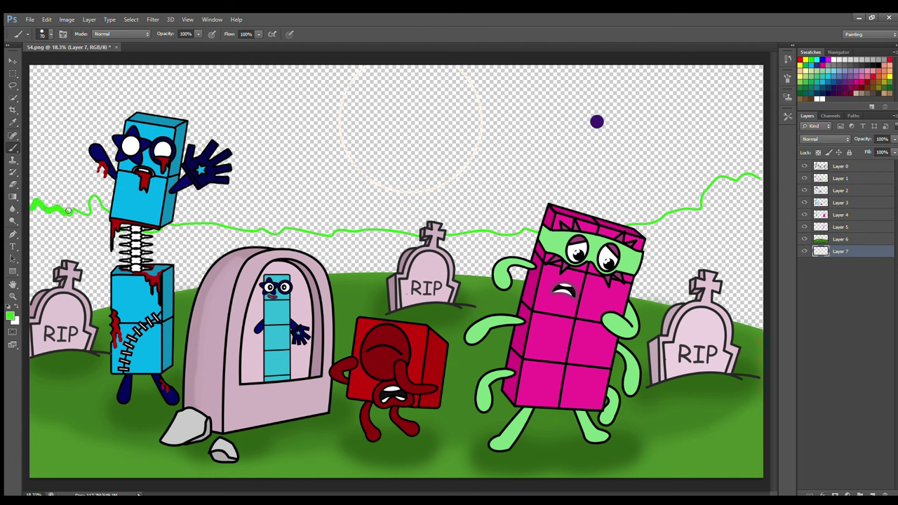
drag(335, 234, 529, 229)
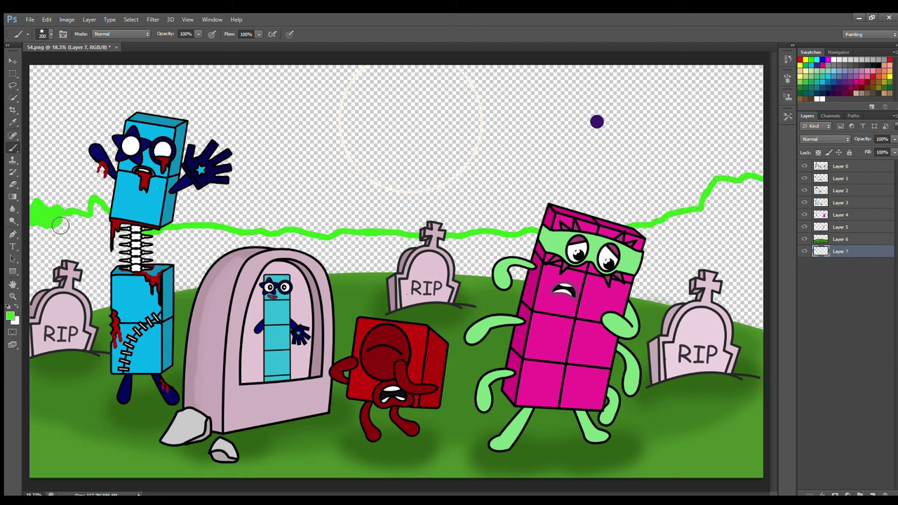
mouse_move(61, 225)
mouse_down()
mouse_move(211, 237)
mouse_move(491, 239)
mouse_move(688, 226)
mouse_move(744, 192)
mouse_up()
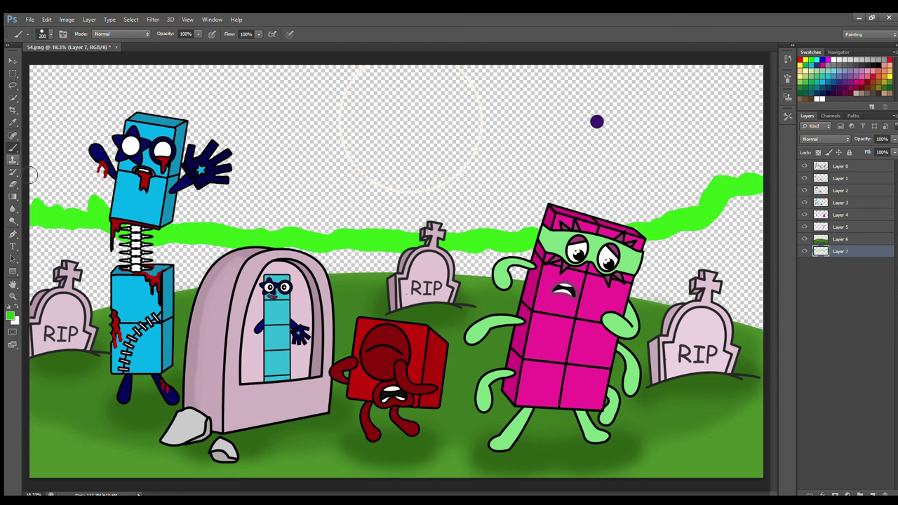
Blend progressively darker green bands below the bushes' bright upper edge on Layer 7, using a size 300 brush.
key(bracketright)
key(bracketright)
drag(39, 228, 658, 249)
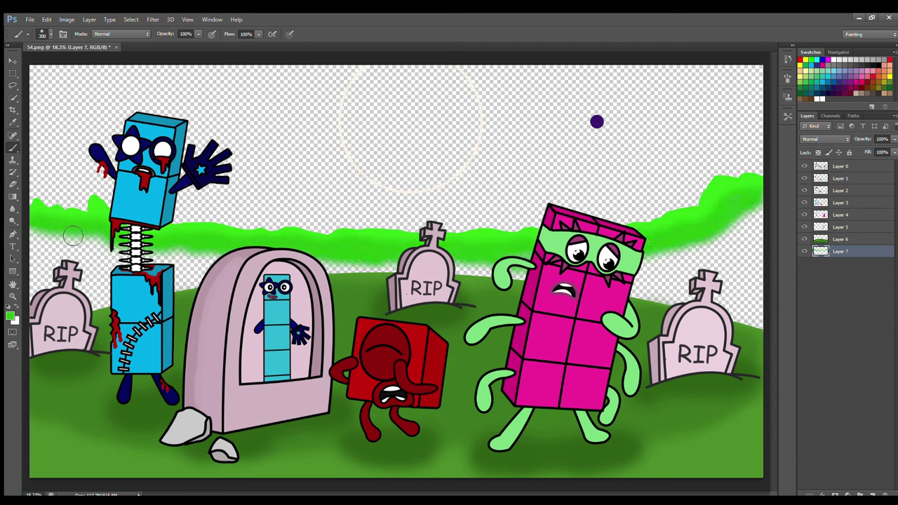
click(7, 316)
mouse_move(39, 242)
mouse_down()
mouse_move(500, 279)
mouse_move(754, 238)
mouse_move(758, 210)
mouse_up()
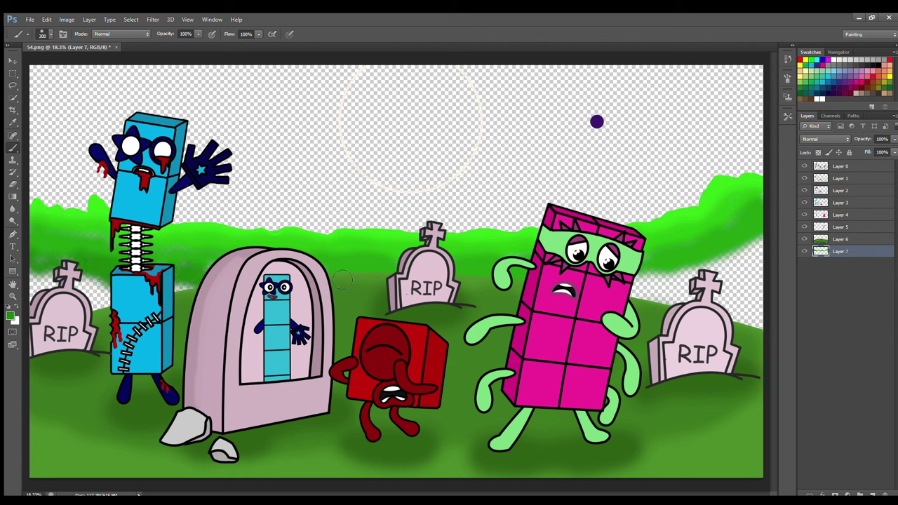
Fill the lower part of the bushes with a still darker green down to the hill on Layer 7.
key(i)
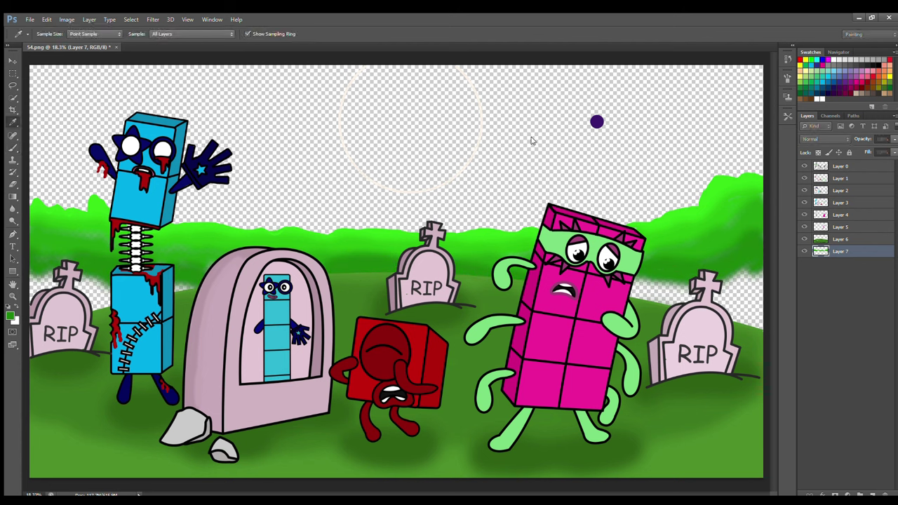
click(531, 141)
mouse_move(39, 278)
mouse_down()
mouse_move(91, 291)
mouse_move(185, 284)
mouse_up()
mouse_move(645, 286)
mouse_down()
mouse_move(747, 299)
mouse_move(518, 275)
mouse_up()
drag(190, 277, 644, 259)
mouse_move(644, 259)
mouse_down()
mouse_move(65, 241)
mouse_move(120, 267)
mouse_up()
mouse_move(653, 265)
mouse_down()
mouse_move(731, 263)
mouse_move(752, 242)
mouse_up()
mouse_move(479, 252)
mouse_down()
mouse_move(653, 251)
mouse_move(750, 225)
mouse_up()
drag(751, 226, 669, 259)
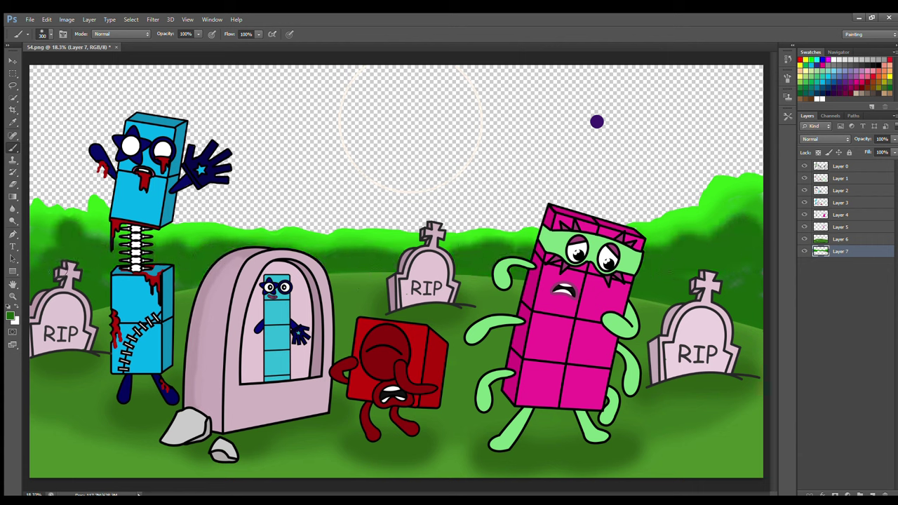
Fill the moon with the cream colour sampled from its outline on Layer 6.
click(849, 239)
key(i)
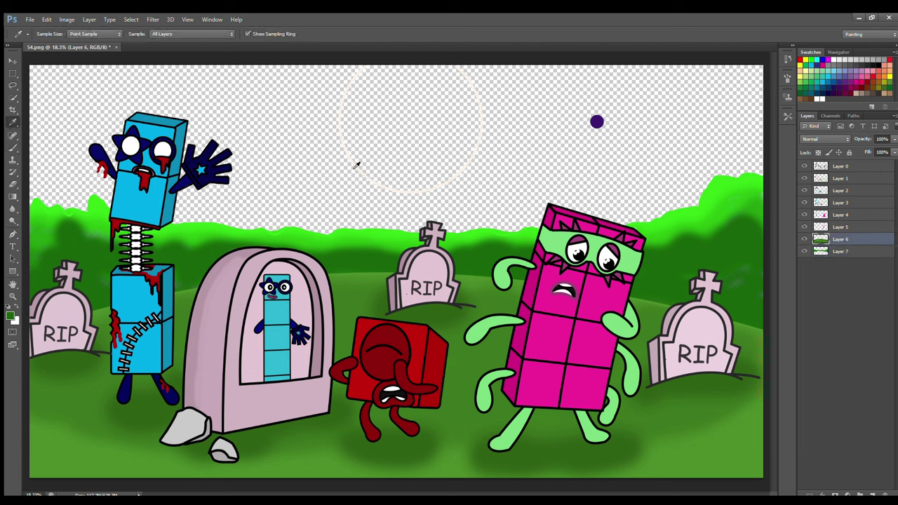
click(10, 147)
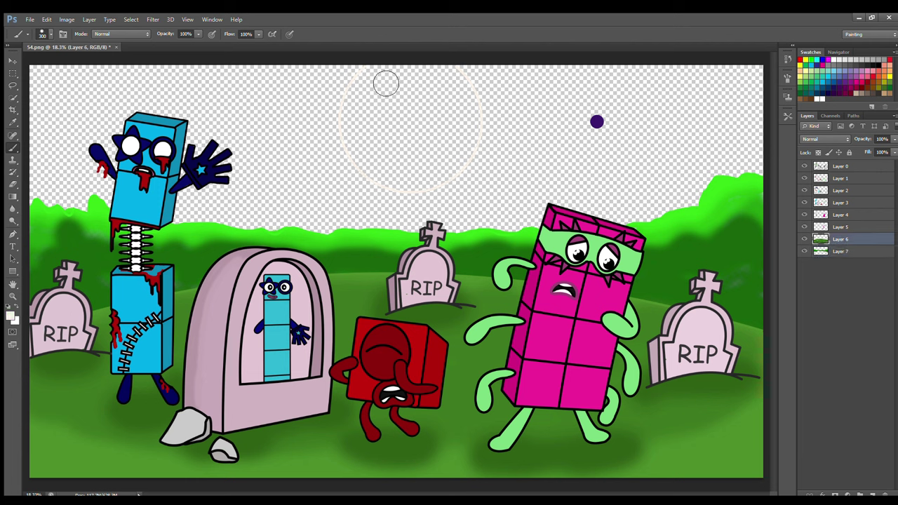
mouse_move(386, 84)
mouse_down()
mouse_move(361, 139)
mouse_move(423, 187)
mouse_move(477, 134)
mouse_move(435, 87)
mouse_move(456, 162)
mouse_up()
Add a new layer beneath Layer 7 and paint soft cloud streaks across the sky in the sampled dark purple.
click(836, 253)
click(873, 495)
drag(847, 254, 849, 286)
click(12, 122)
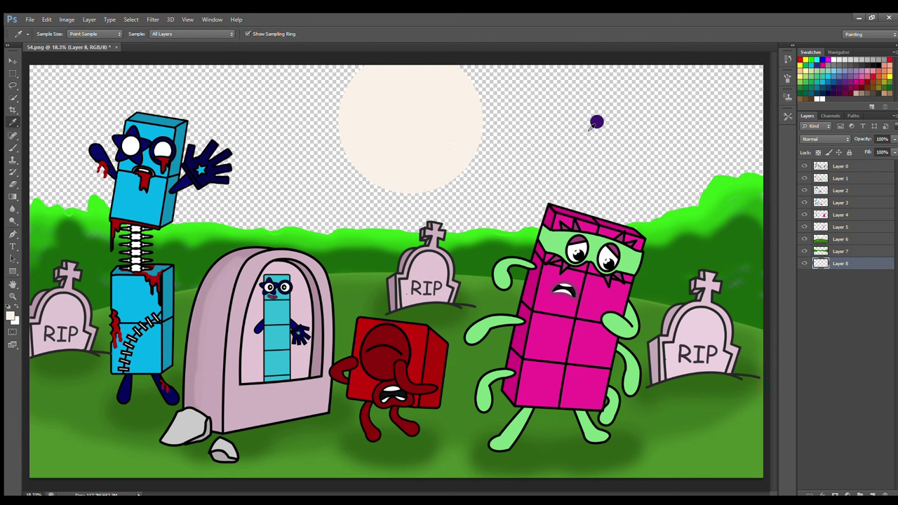
click(594, 123)
key(b)
key(])
key(])
key(])
mouse_move(110, 106)
mouse_down()
mouse_move(216, 110)
mouse_move(296, 170)
mouse_move(501, 164)
mouse_move(426, 208)
mouse_move(505, 224)
mouse_move(737, 105)
mouse_move(702, 182)
mouse_move(52, 207)
mouse_move(127, 156)
mouse_move(193, 75)
mouse_move(177, 74)
mouse_up()
Add a new layer beneath Layer 8 and fill the gaps between the clouds with a lighter greyish purple.
click(872, 494)
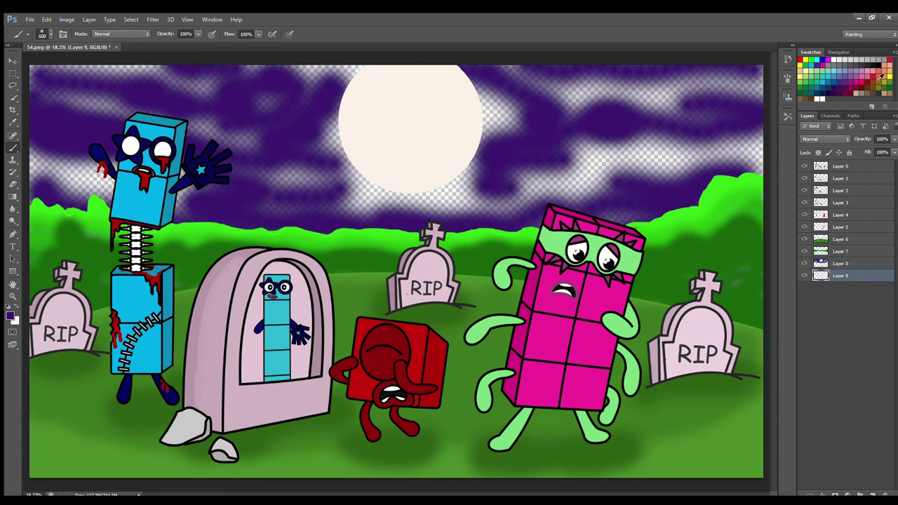
click(12, 123)
click(60, 141)
click(10, 317)
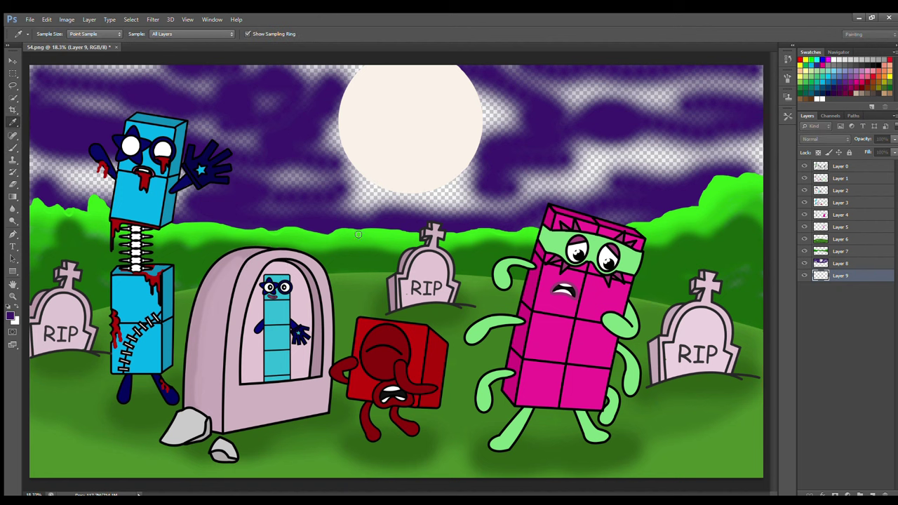
click(363, 195)
click(539, 142)
click(12, 148)
mouse_move(41, 74)
mouse_down()
mouse_move(154, 88)
mouse_move(403, 195)
mouse_move(725, 88)
mouse_move(617, 213)
mouse_move(206, 251)
mouse_move(376, 237)
mouse_up()
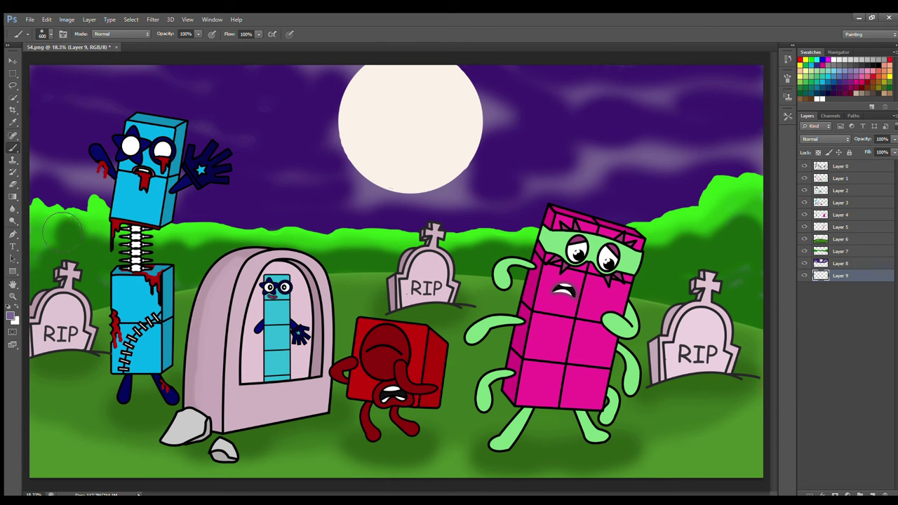
Paint a soft cream glow around the moon's edge on Layer 6.
click(840, 239)
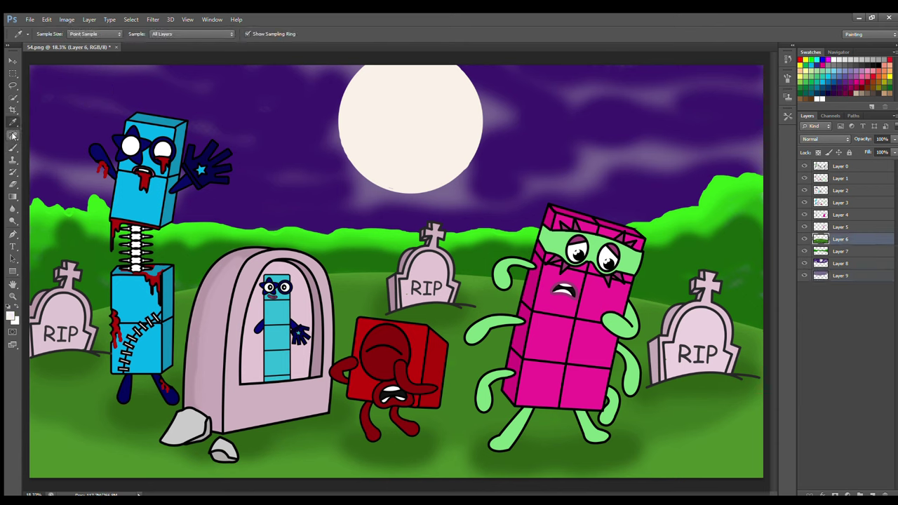
mouse_move(374, 77)
mouse_down()
mouse_move(353, 133)
mouse_move(386, 182)
mouse_move(437, 182)
mouse_move(475, 152)
mouse_move(459, 77)
mouse_up()
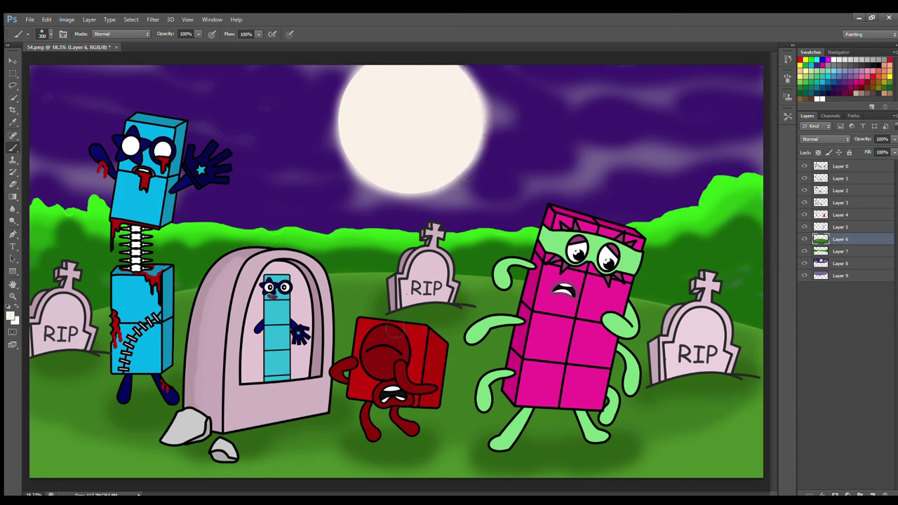